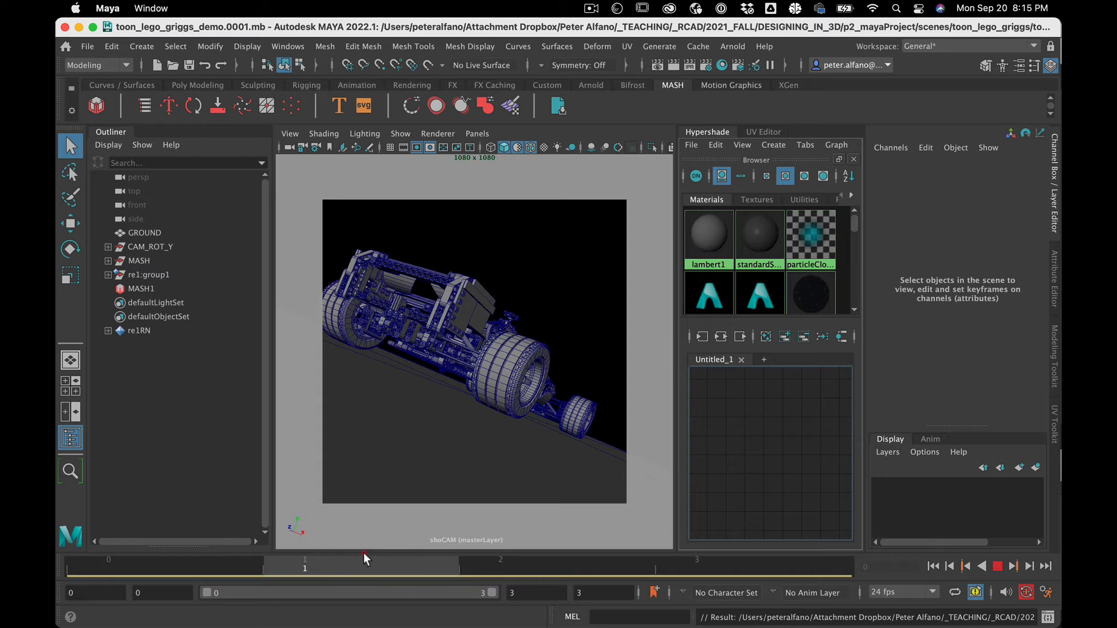
{"action": "left_click", "coordinate": [200, 557]}
{"action": "left_click", "coordinate": [495, 456]}
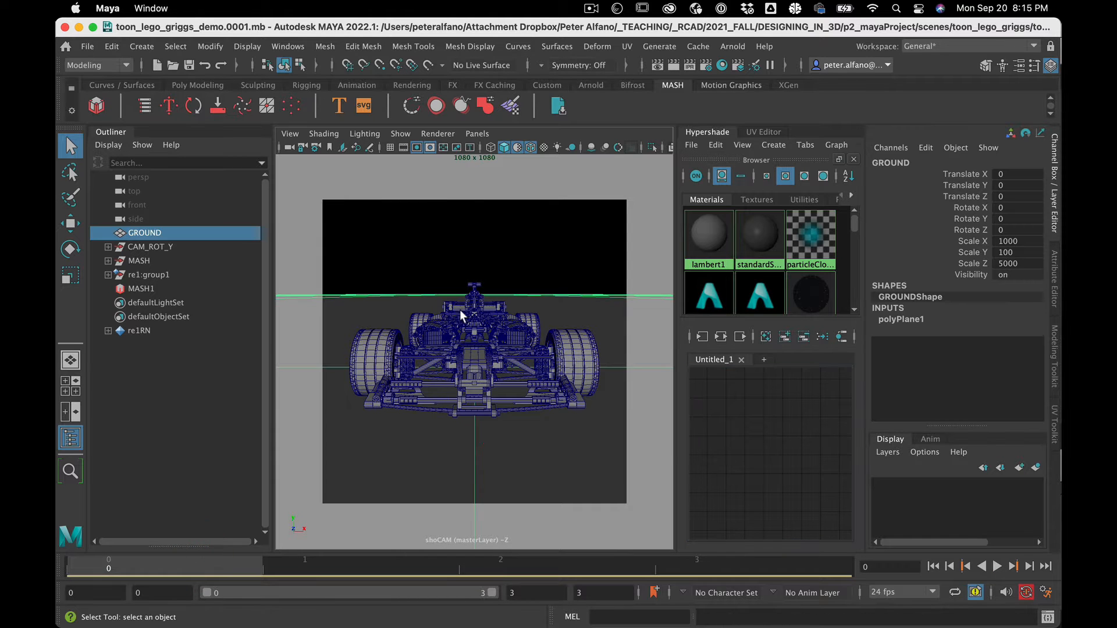
{"action": "left_click", "coordinate": [323, 558]}
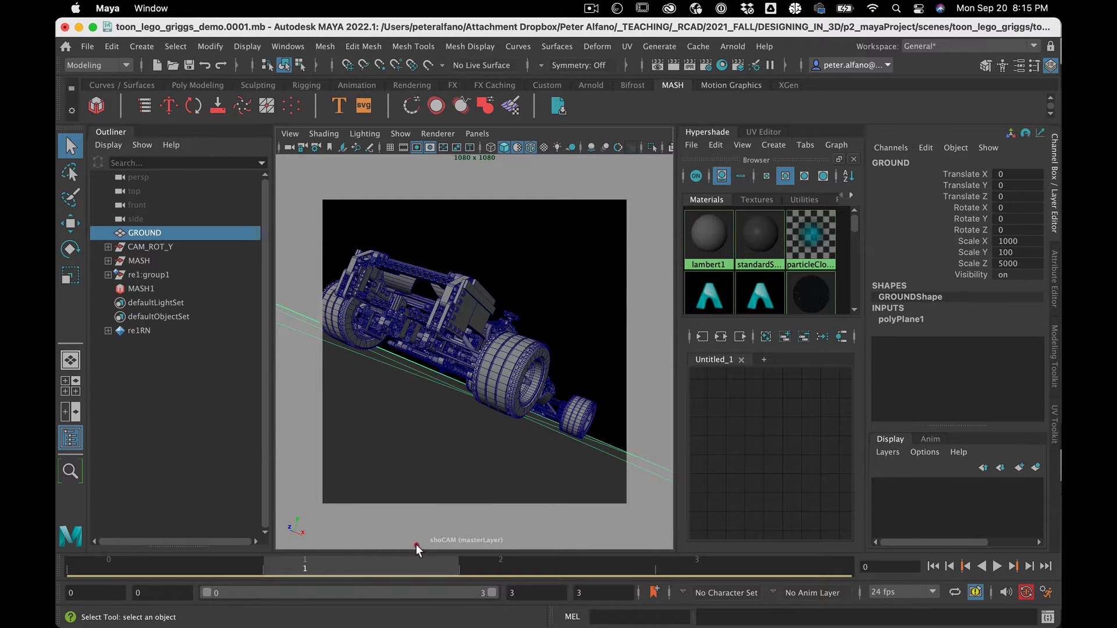
{"action": "left_click_drag", "start_coordinate": [417, 557], "coordinate": [93, 515]}
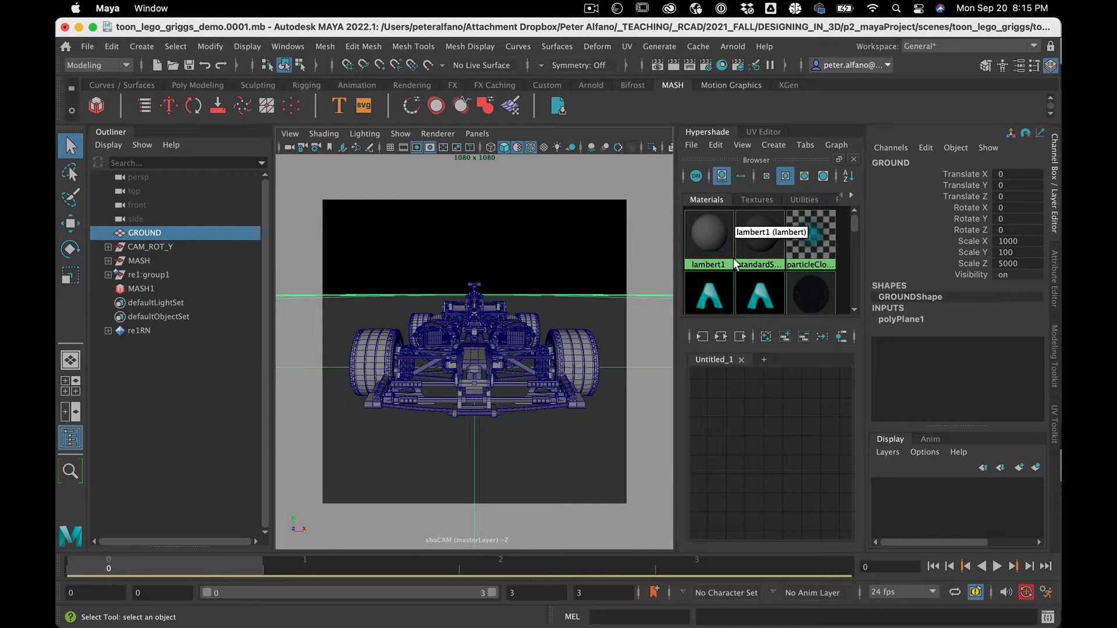
- Delete the unused nodes in the Hypershade and enlarge its material browser
{"action": "left_click", "coordinate": [692, 145]}
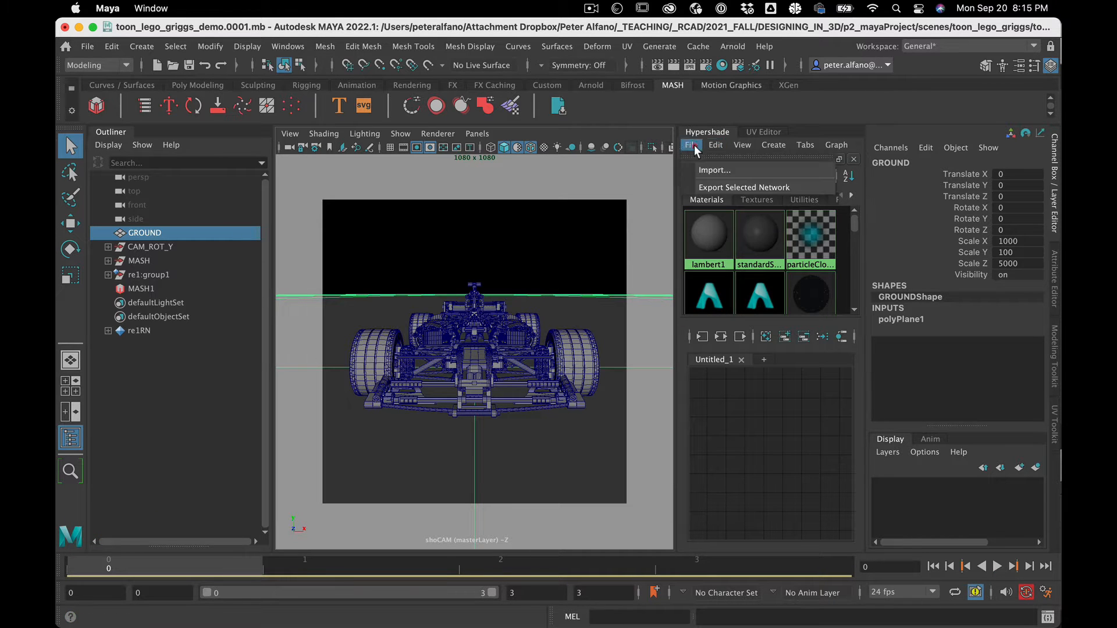
{"action": "mouse_move", "coordinate": [715, 145]}
{"action": "left_click", "coordinate": [734, 177]}
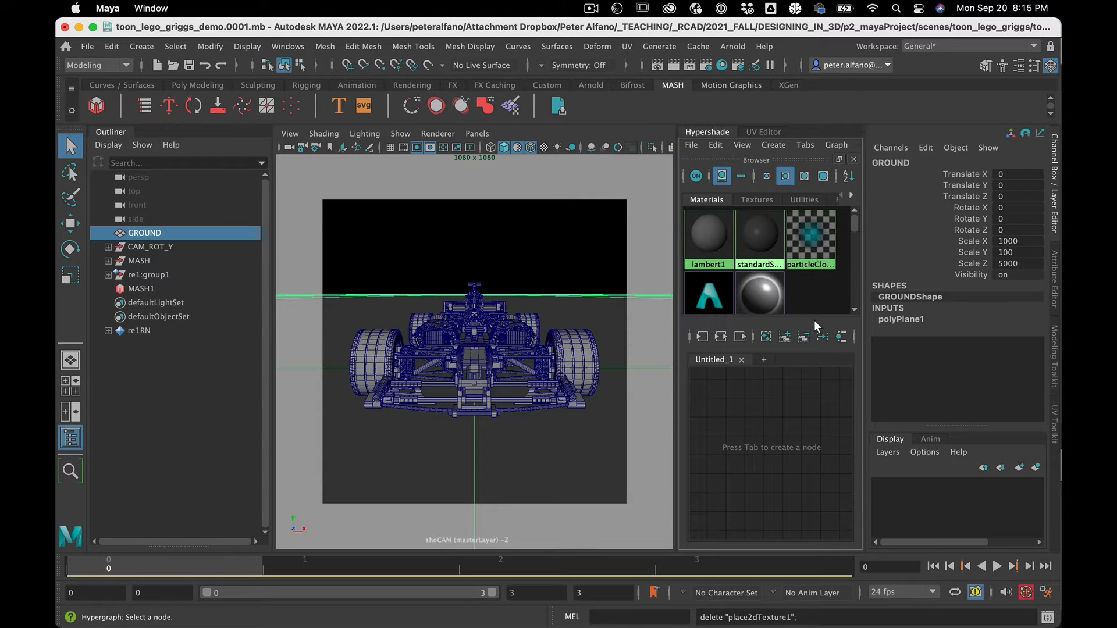
{"action": "left_click_drag", "start_coordinate": [816, 320], "coordinate": [814, 410]}
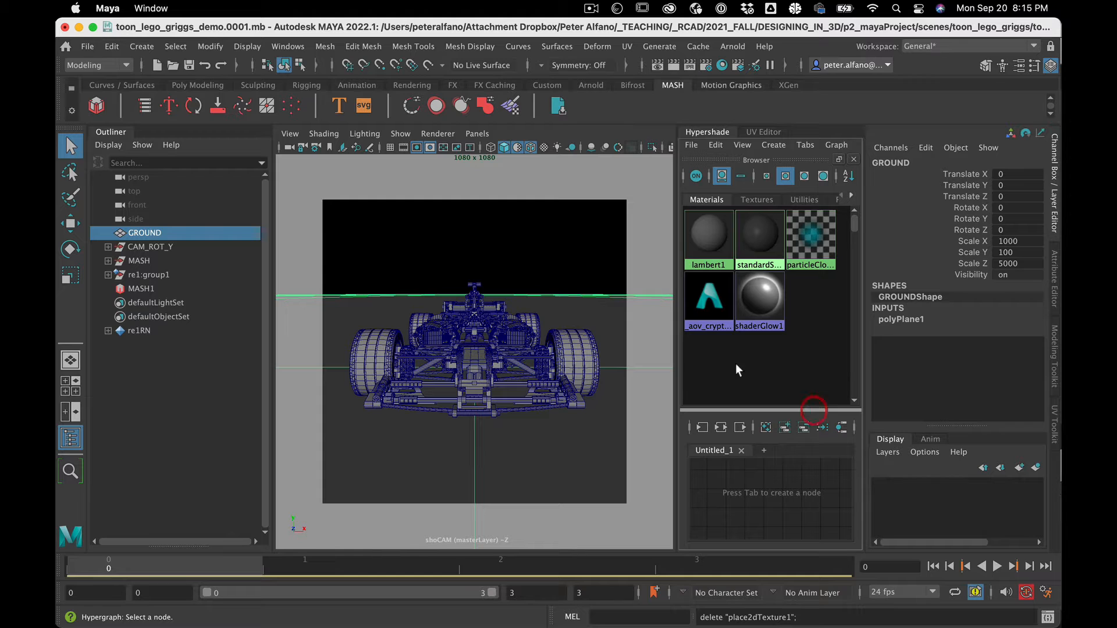
- Save the scene as a new incremental version and clear the selection
{"action": "left_click", "coordinate": [88, 47]}
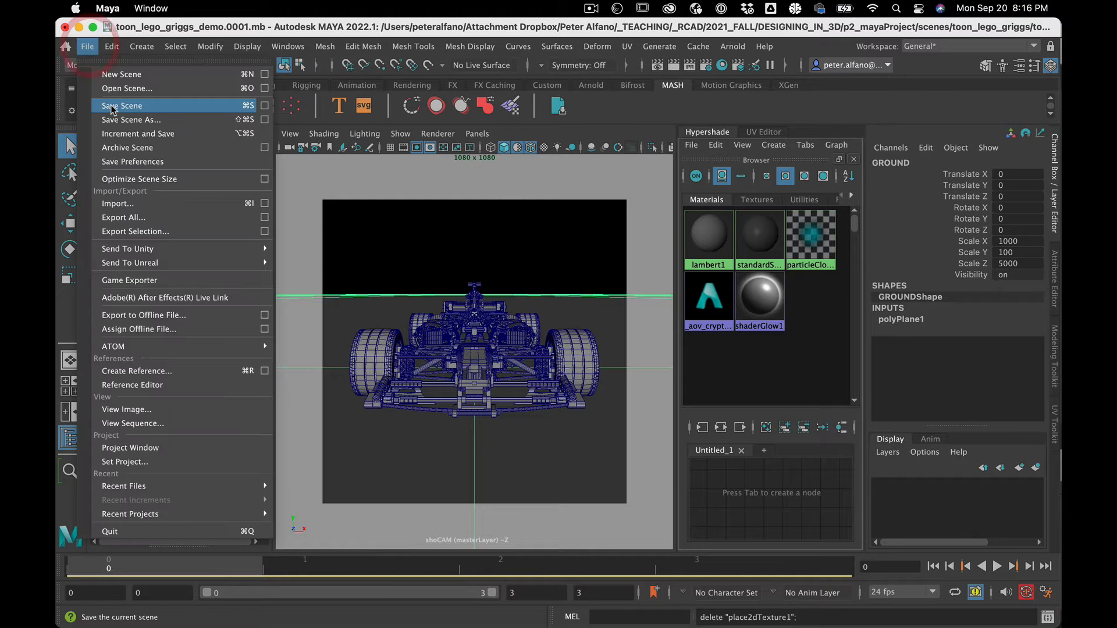
{"action": "left_click", "coordinate": [127, 134]}
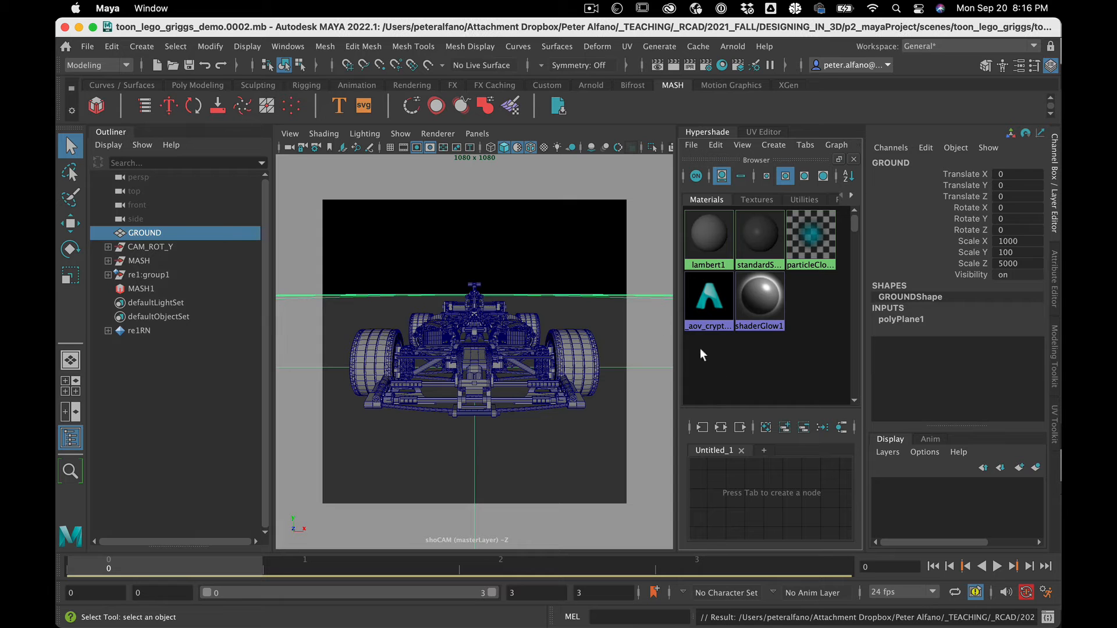
{"action": "left_click", "coordinate": [748, 371]}
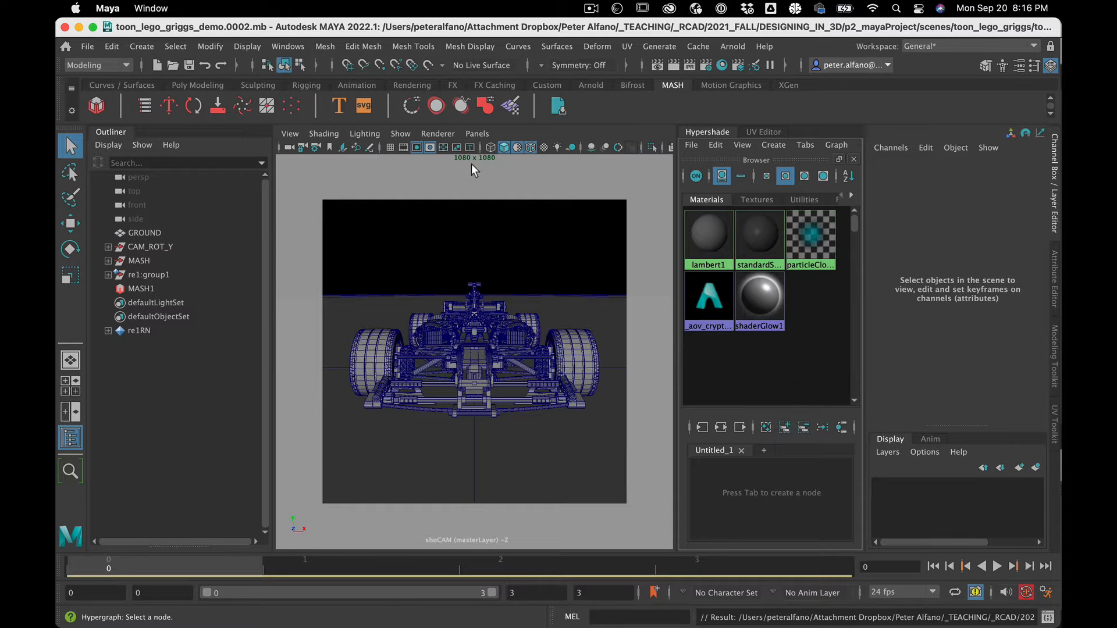
- Create a directional light in the scene
{"action": "left_click", "coordinate": [155, 45]}
{"action": "mouse_move", "coordinate": [196, 124]}
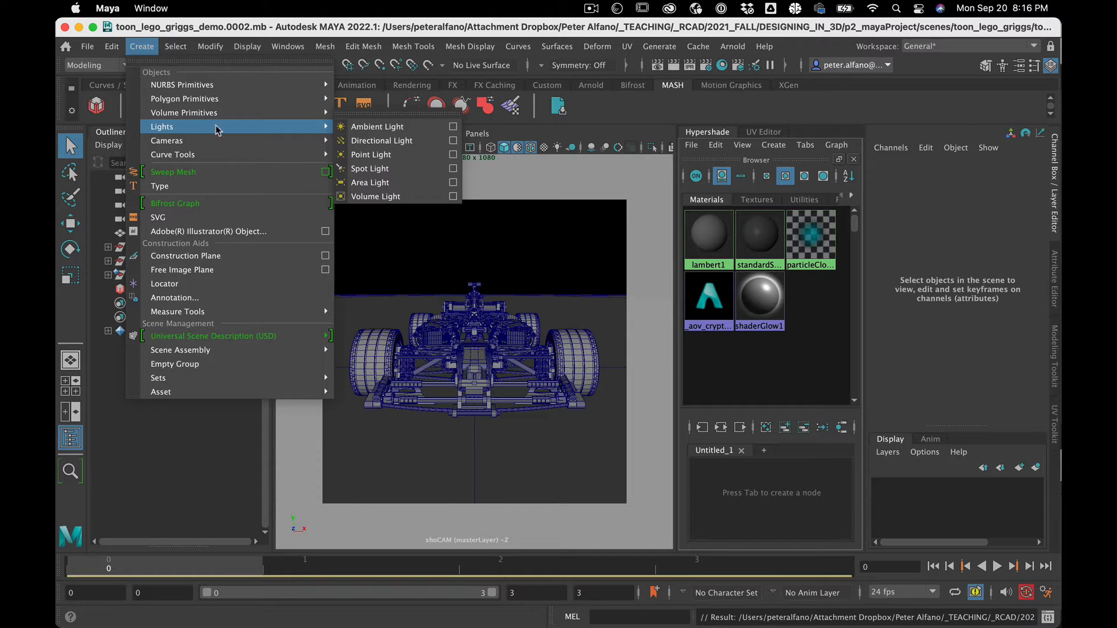
{"action": "left_click", "coordinate": [368, 141]}
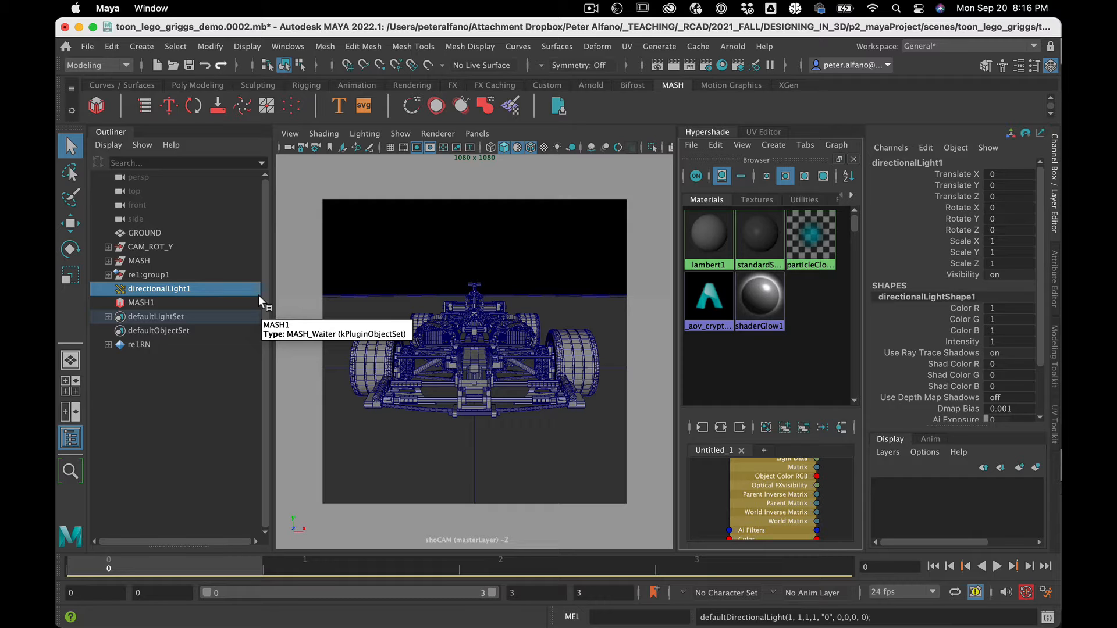
{"action": "left_click", "coordinate": [197, 441]}
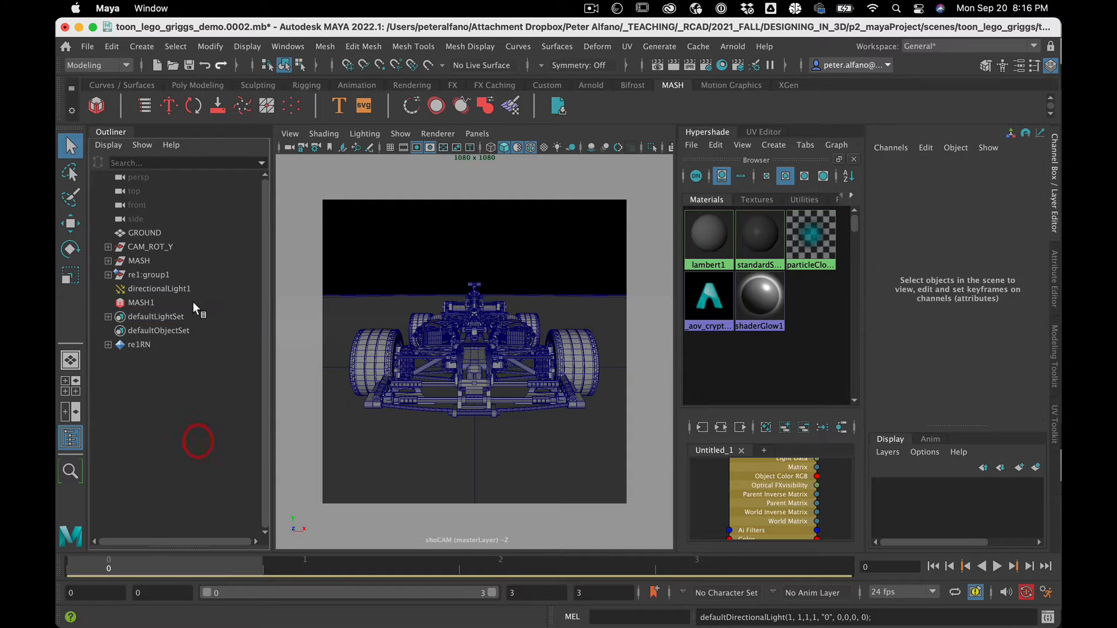
- Raise the directional light to about 4.2 on Y above the car and scale it uniformly to about 3.2
{"action": "left_click", "coordinate": [191, 289]}
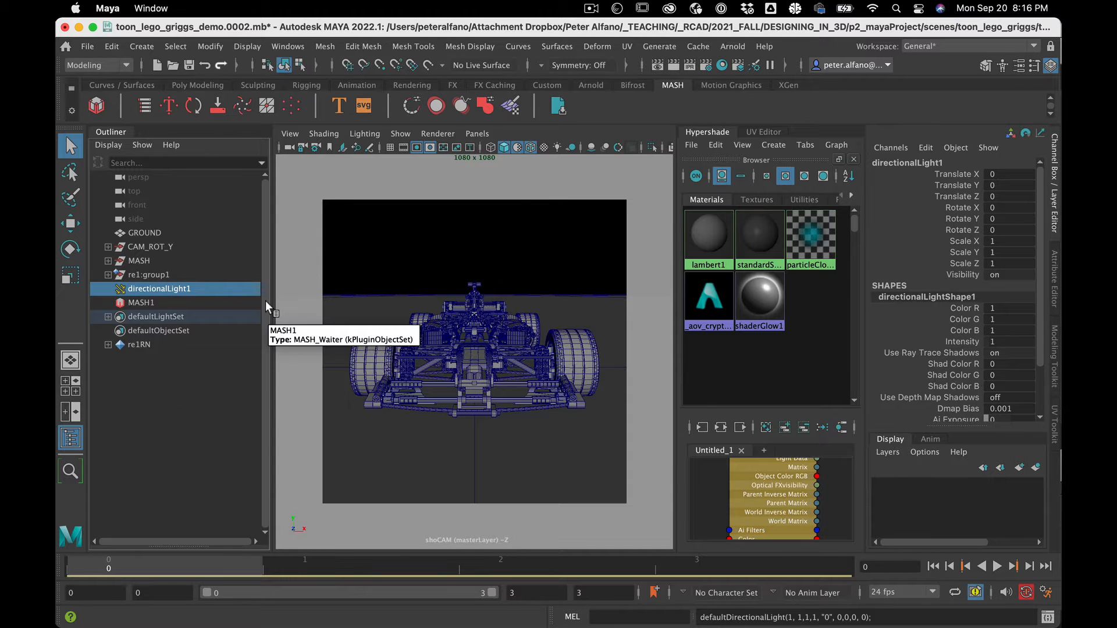
{"action": "key", "text": "e"}
{"action": "key", "text": "w"}
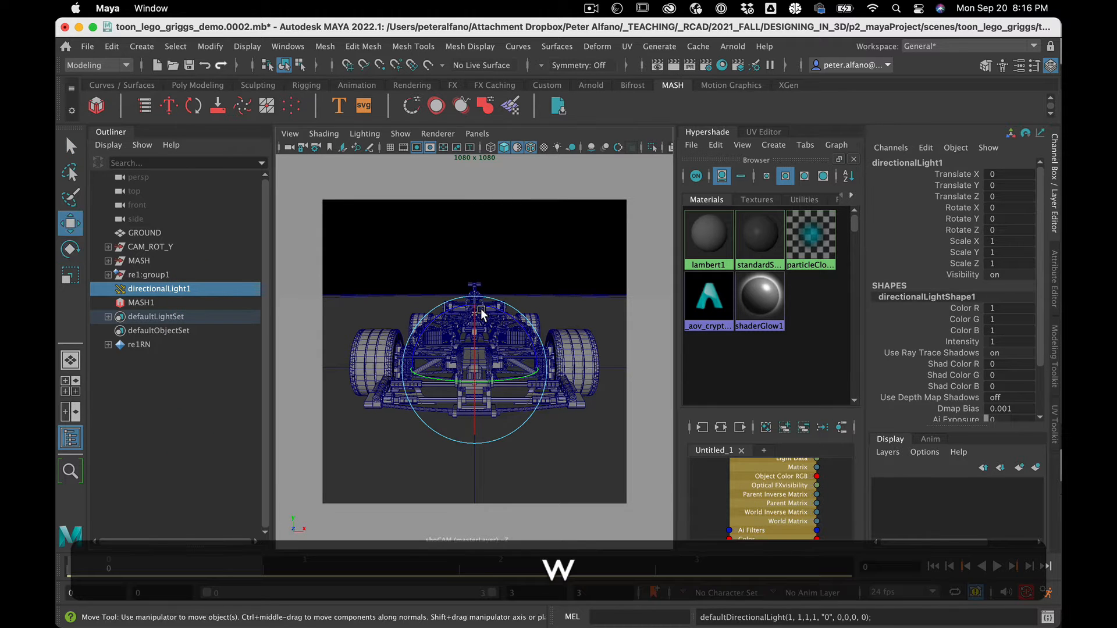
{"action": "left_click_drag", "start_coordinate": [474, 298], "coordinate": [463, 177]}
{"action": "key", "text": "e"}
{"action": "key", "text": "r"}
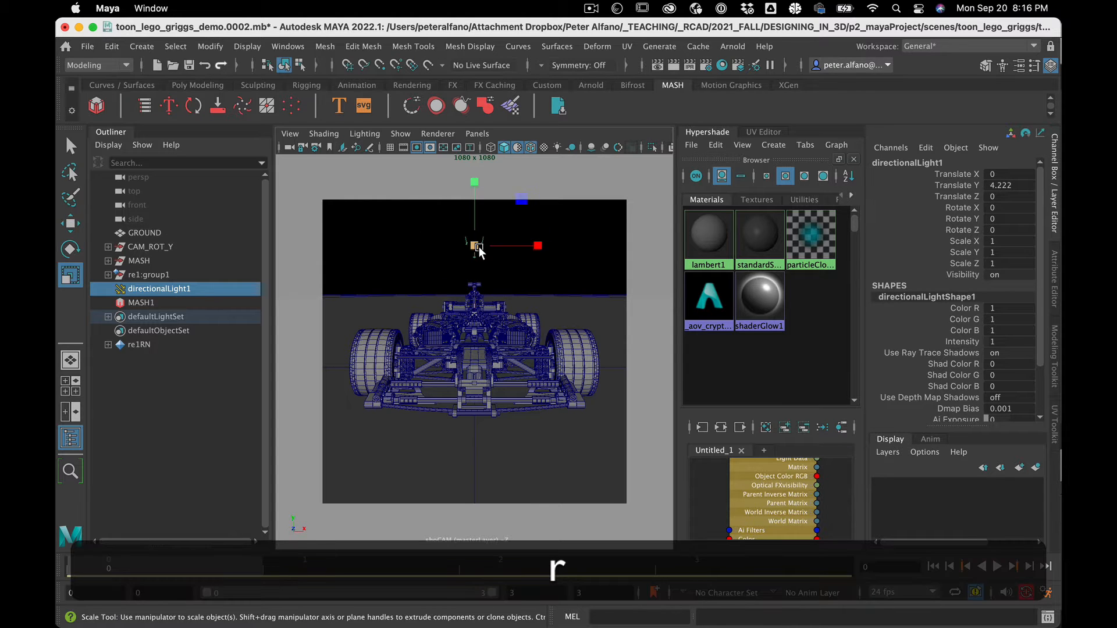
{"action": "left_click_drag", "start_coordinate": [474, 248], "coordinate": [544, 258]}
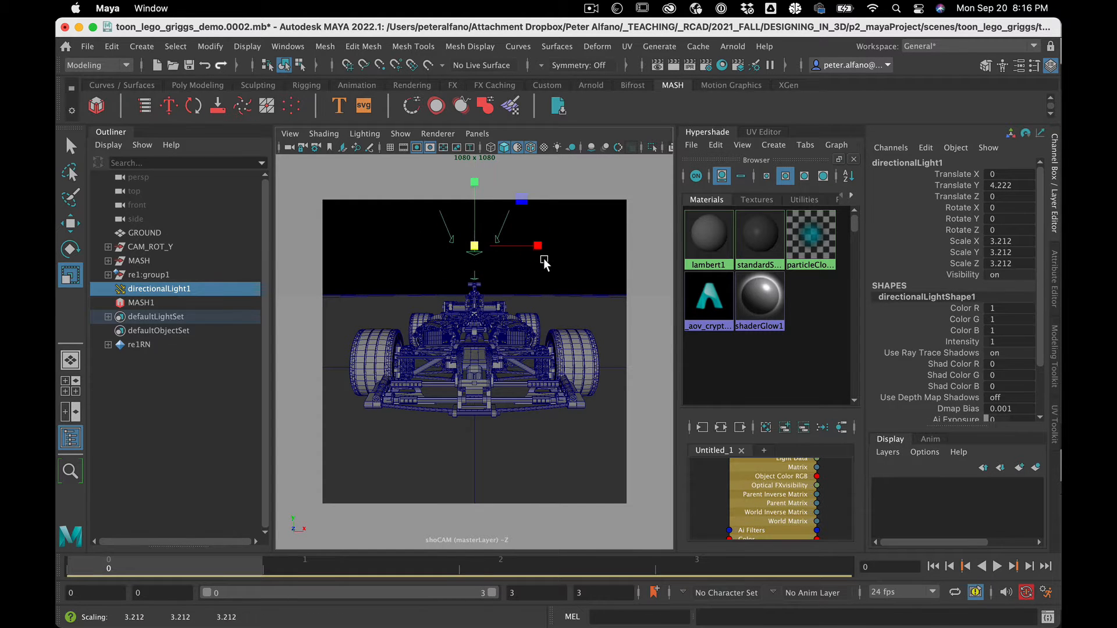
- Set the viewport lighting to use all lights in the scene
{"action": "left_click", "coordinate": [438, 133]}
{"action": "left_click", "coordinate": [364, 134]}
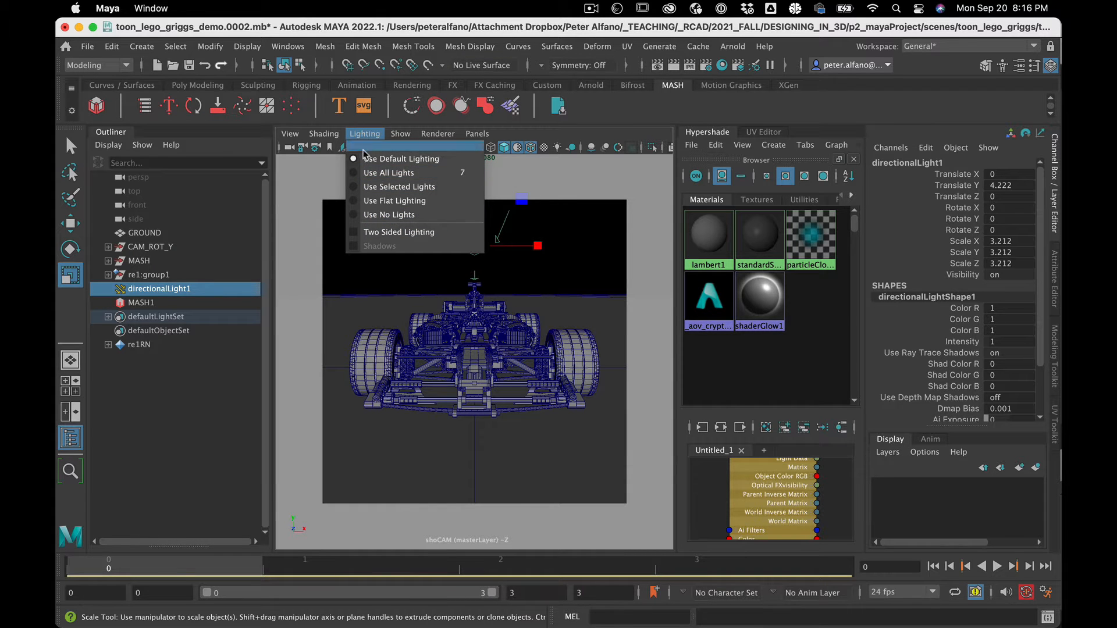
{"action": "left_click", "coordinate": [372, 173]}
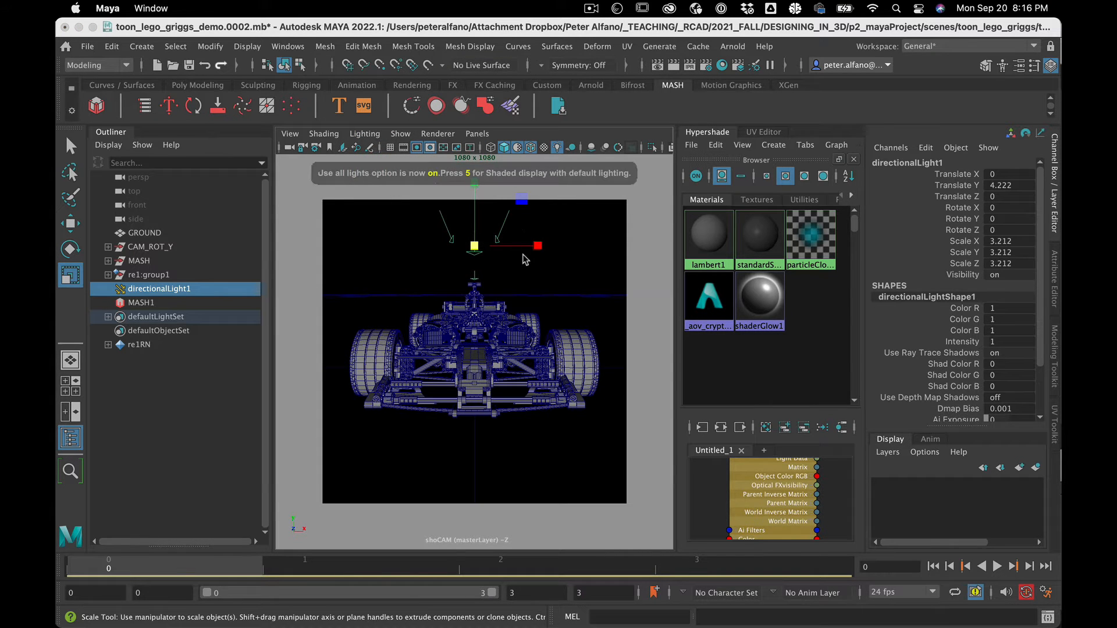
- Rotate the directional light to -90 on Y and about -20.8 on Z so that it shines down across the car
{"action": "key", "text": "w"}
{"action": "key", "text": "e"}
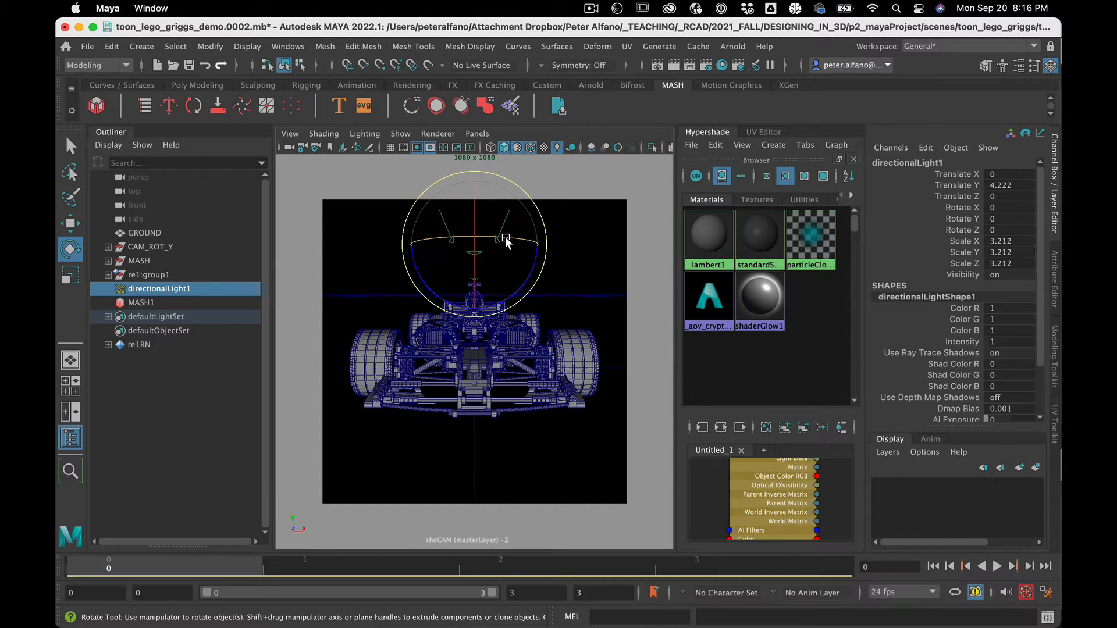
{"action": "left_click_drag", "start_coordinate": [505, 237], "coordinate": [414, 244]}
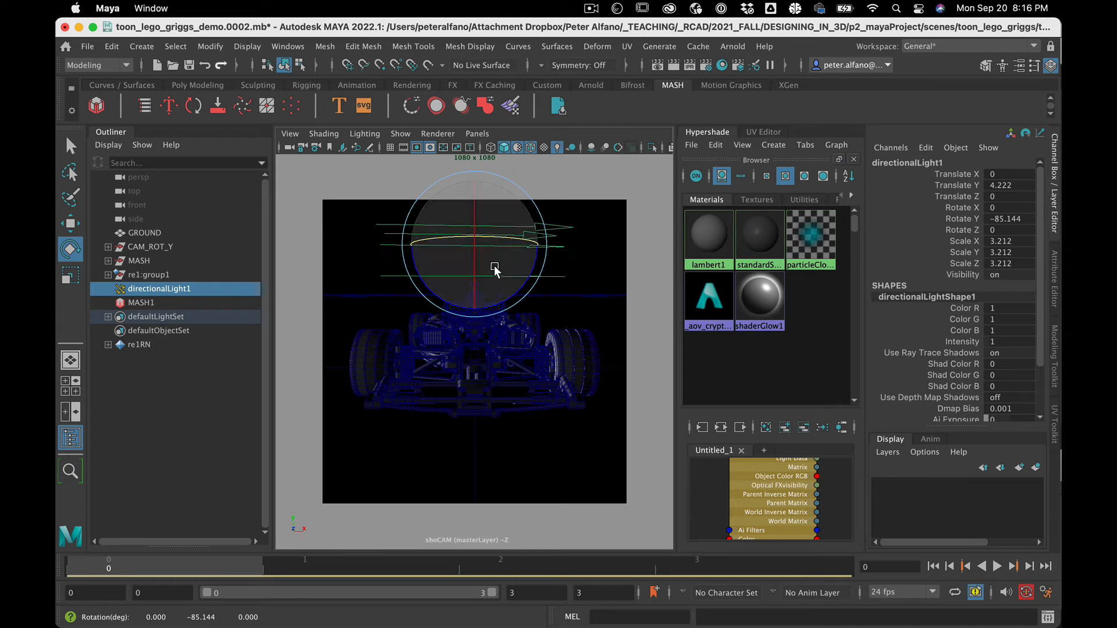
{"action": "left_click_drag", "start_coordinate": [526, 282], "coordinate": [519, 311]}
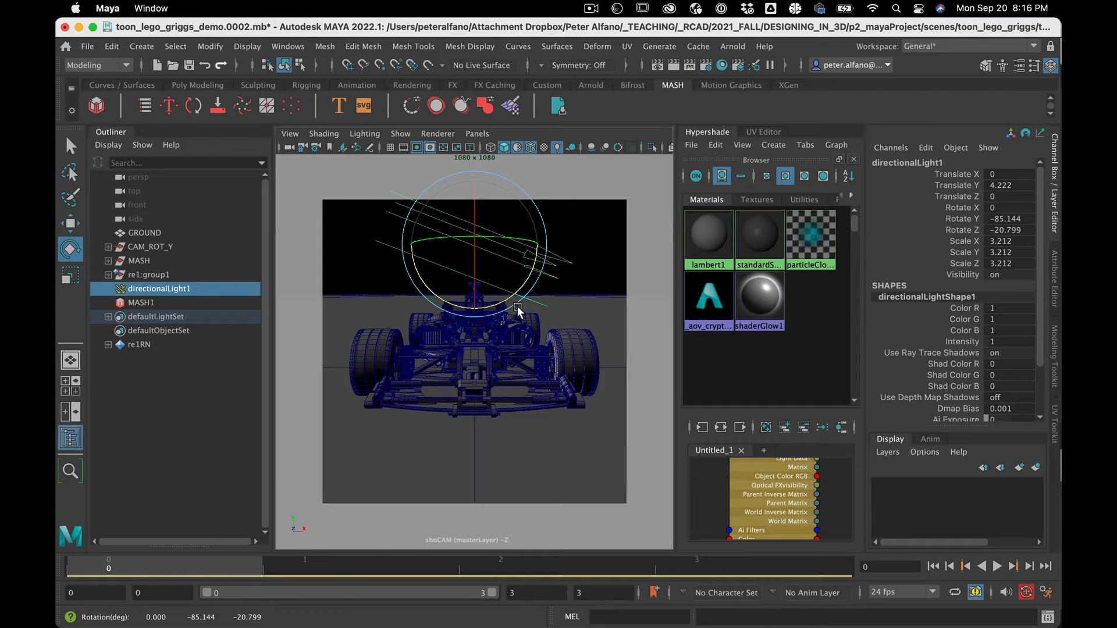
{"action": "double_click", "coordinate": [1032, 219]}
{"action": "type", "text": "-90"}
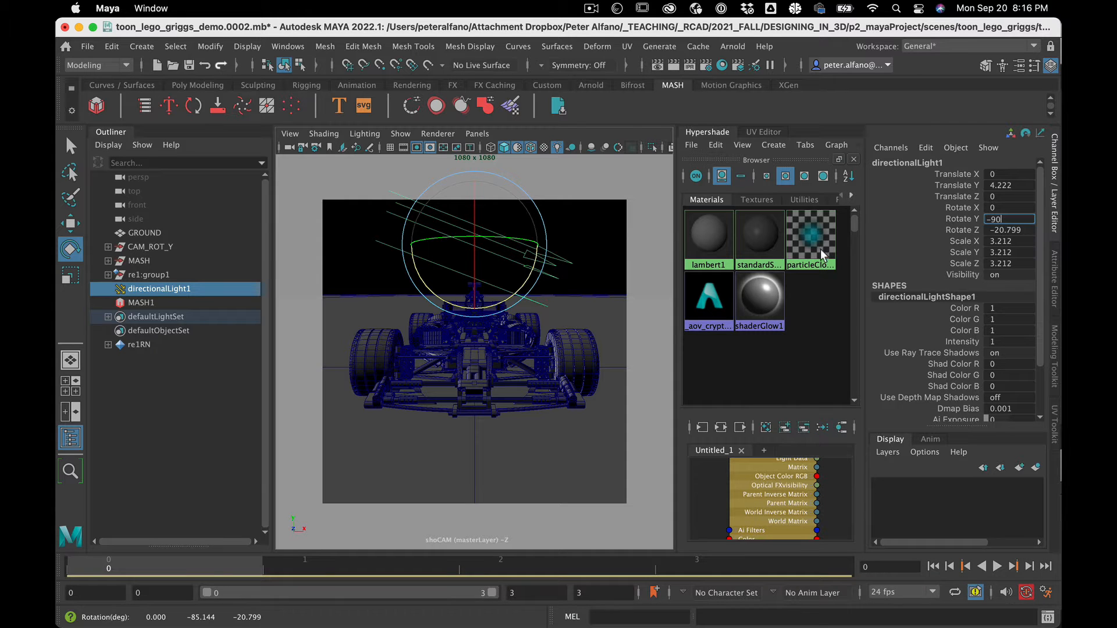
{"action": "left_click", "coordinate": [206, 408]}
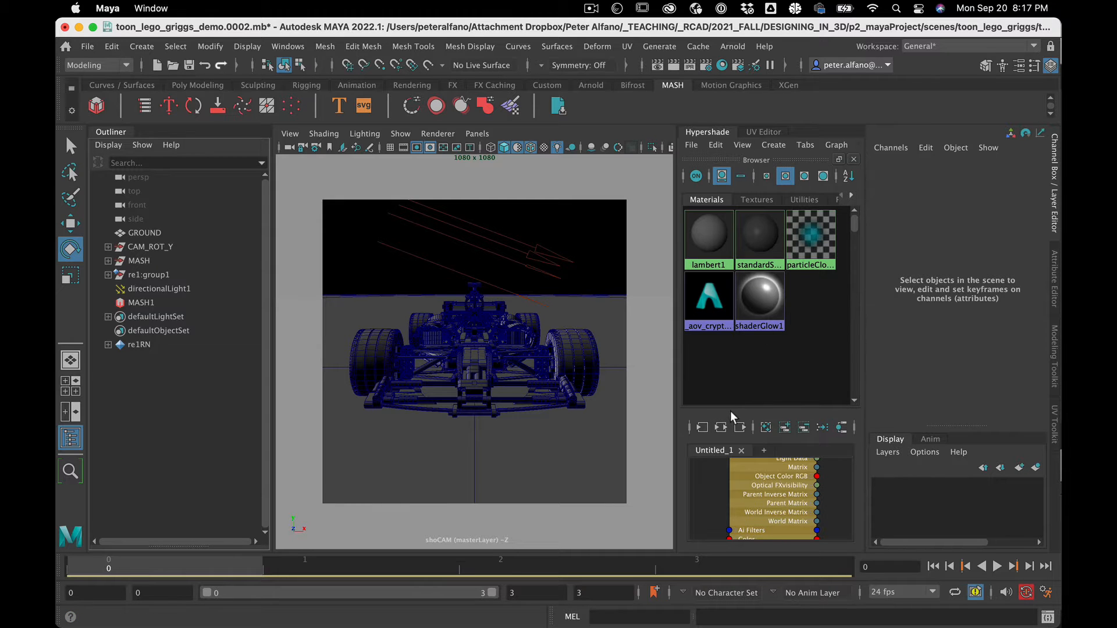
- Widen the Hypershade, clear its node graph and create an aiToon shader in it
{"action": "left_click_drag", "start_coordinate": [734, 410], "coordinate": [735, 347]}
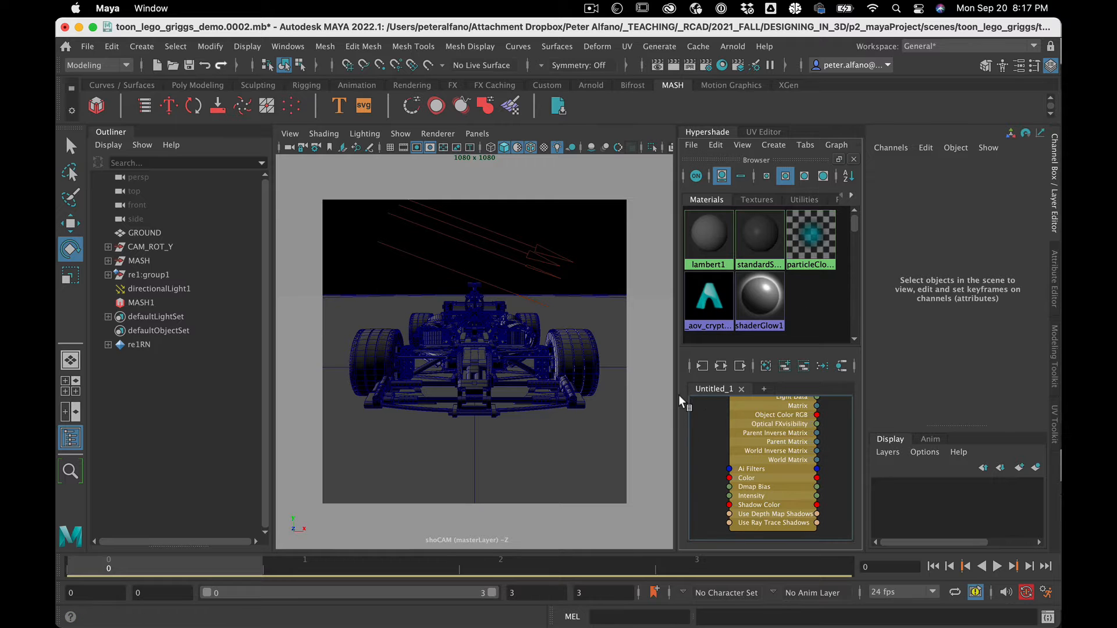
{"action": "left_click_drag", "start_coordinate": [677, 395], "coordinate": [547, 387]}
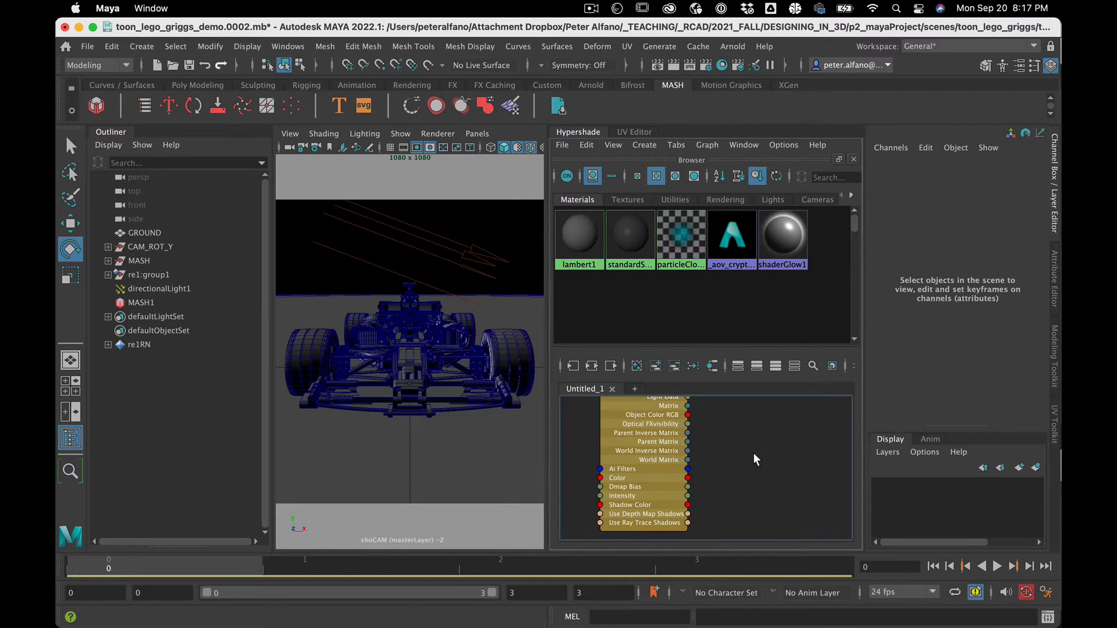
{"action": "left_click", "coordinate": [637, 365]}
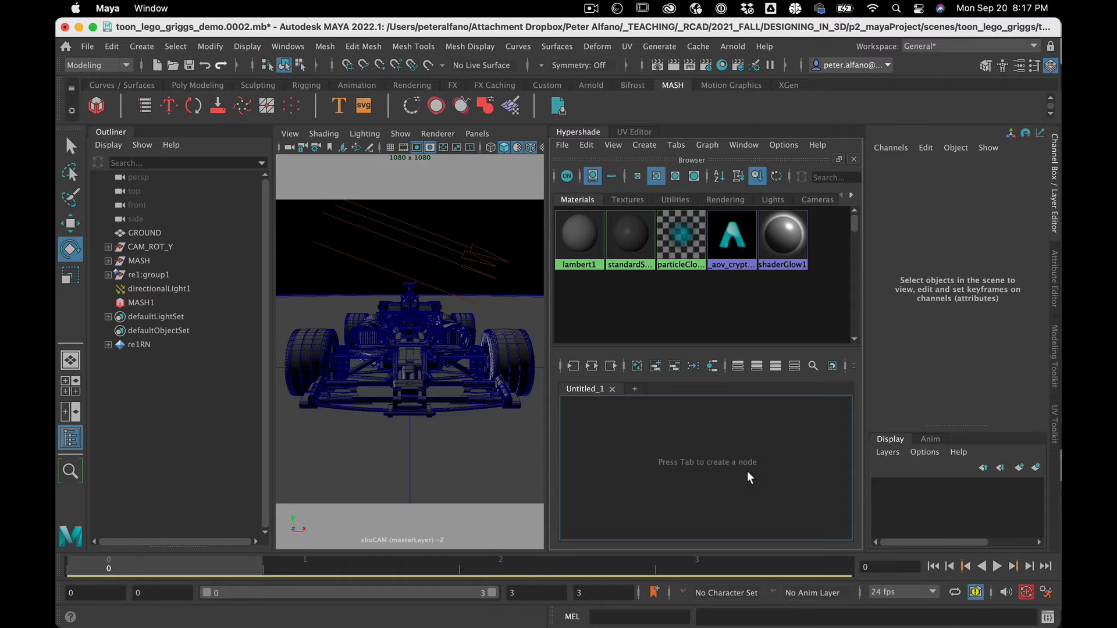
{"action": "key", "text": "Tab"}
{"action": "type", "text": "a"}
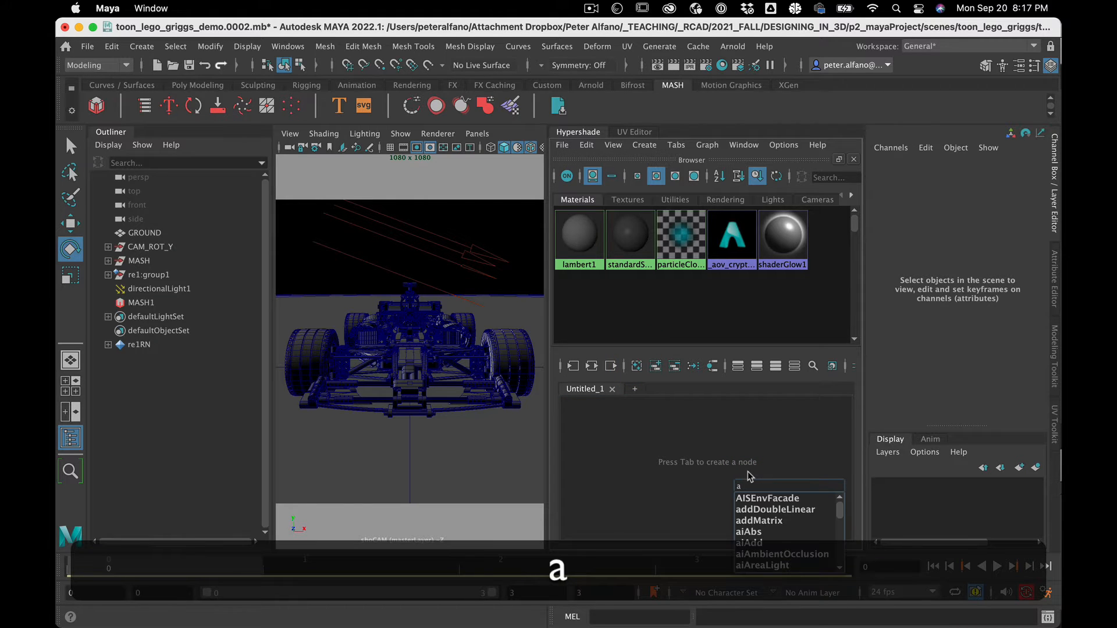
{"action": "type", "text": "iT"}
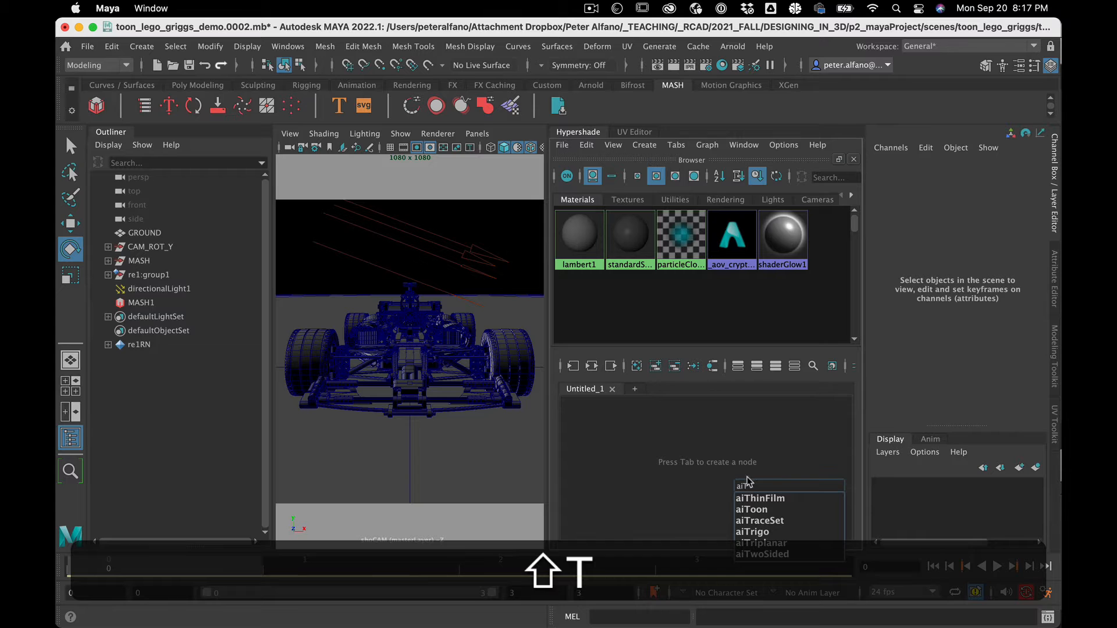
{"action": "left_click", "coordinate": [756, 510]}
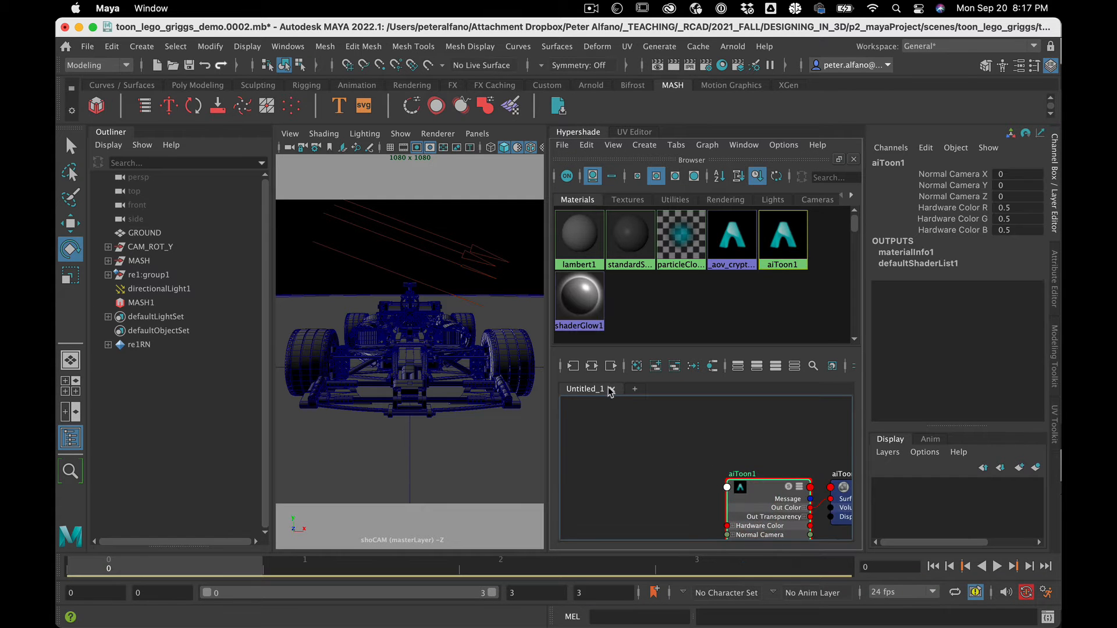
- Assign the aiToon1 material to the race car group, the MASH instancer and the ground plane
{"action": "left_click", "coordinate": [176, 271]}
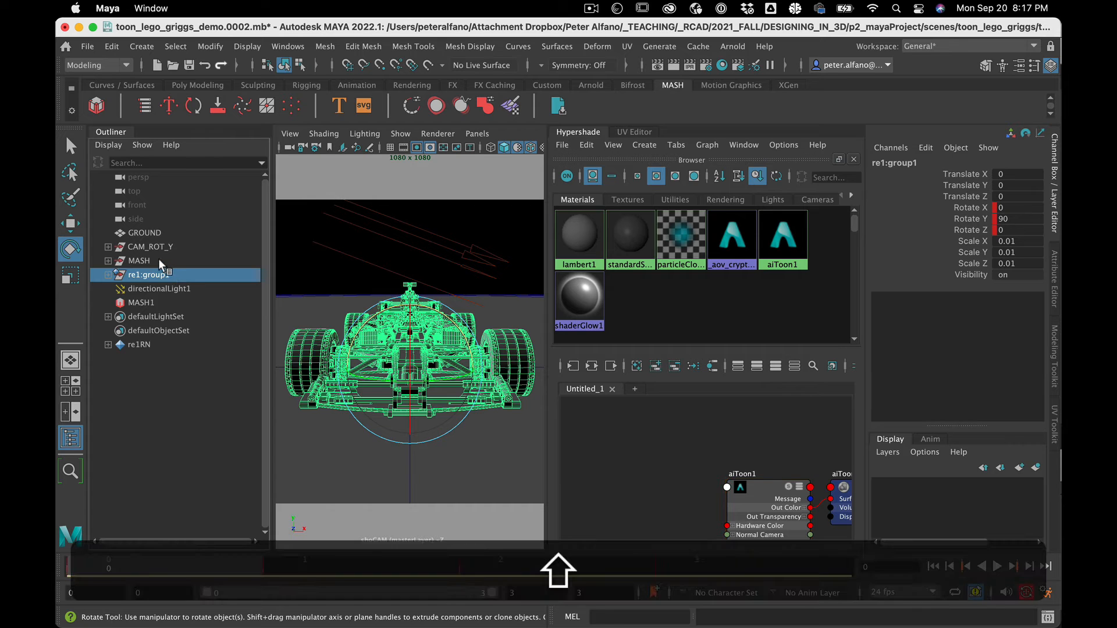
{"action": "left_click", "coordinate": [108, 261], "text": "shift"}
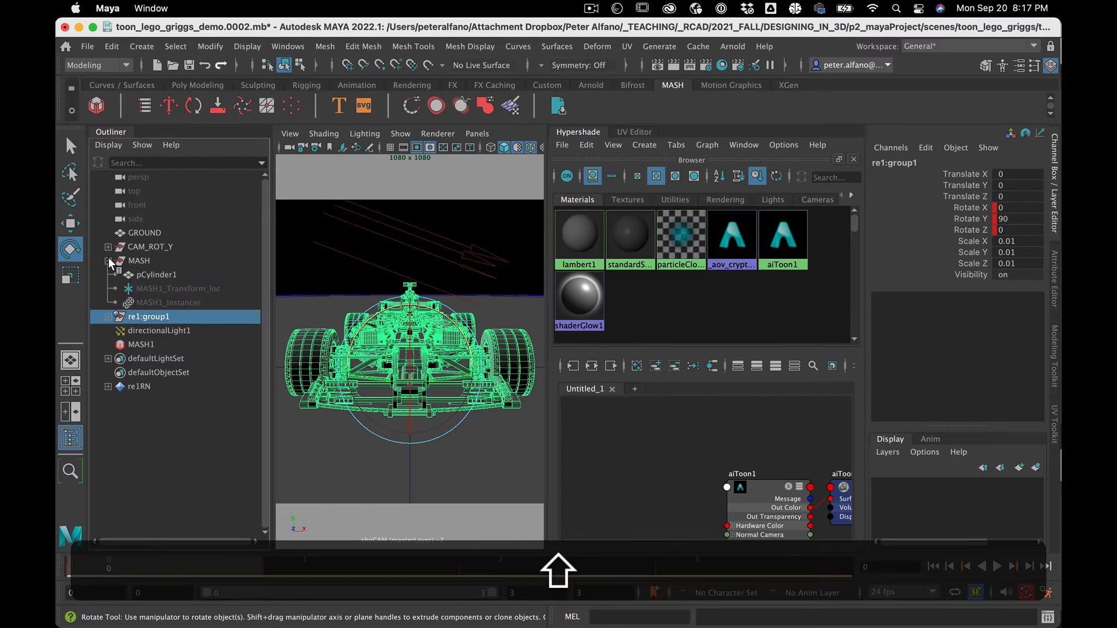
{"action": "left_click", "coordinate": [169, 303], "text": "super"}
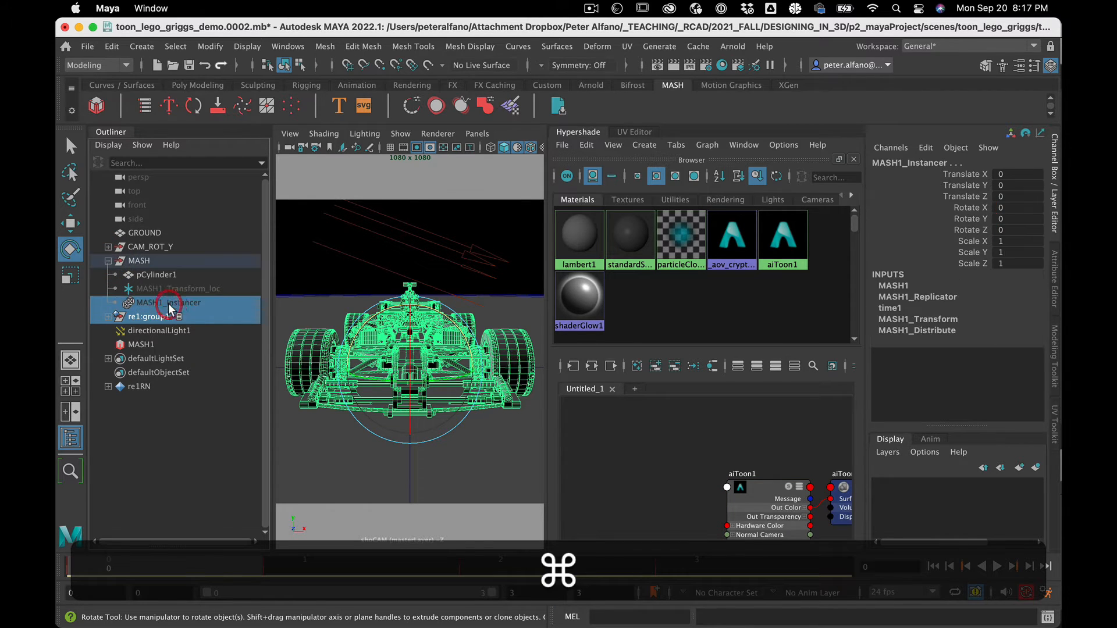
{"action": "left_click", "coordinate": [107, 259], "text": "super"}
{"action": "left_click", "coordinate": [142, 242], "text": "super"}
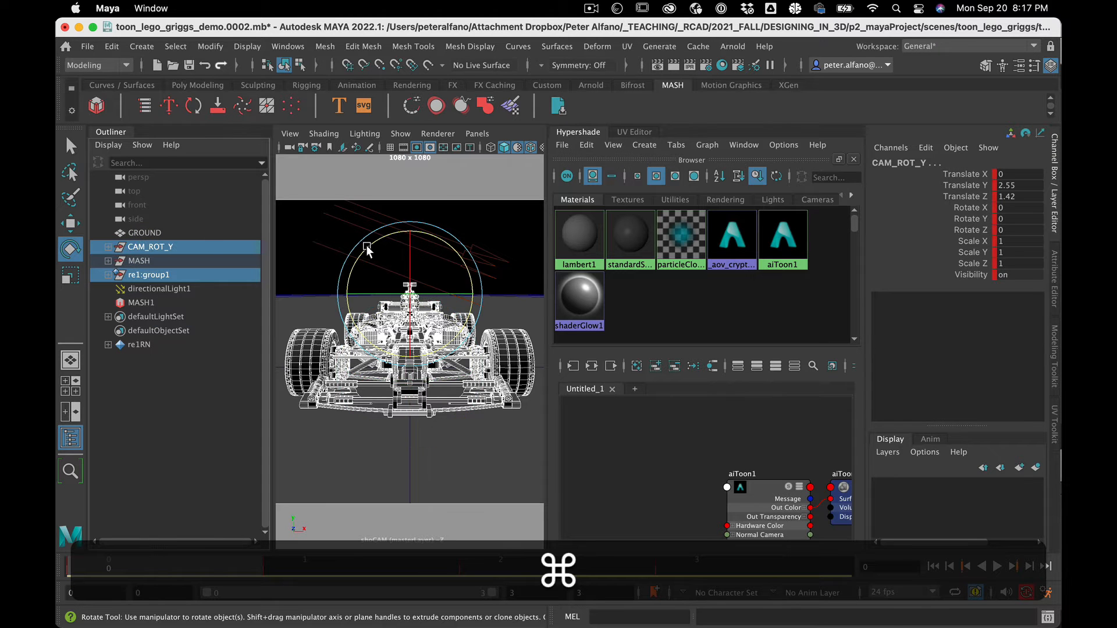
{"action": "left_click", "coordinate": [184, 245], "text": "super"}
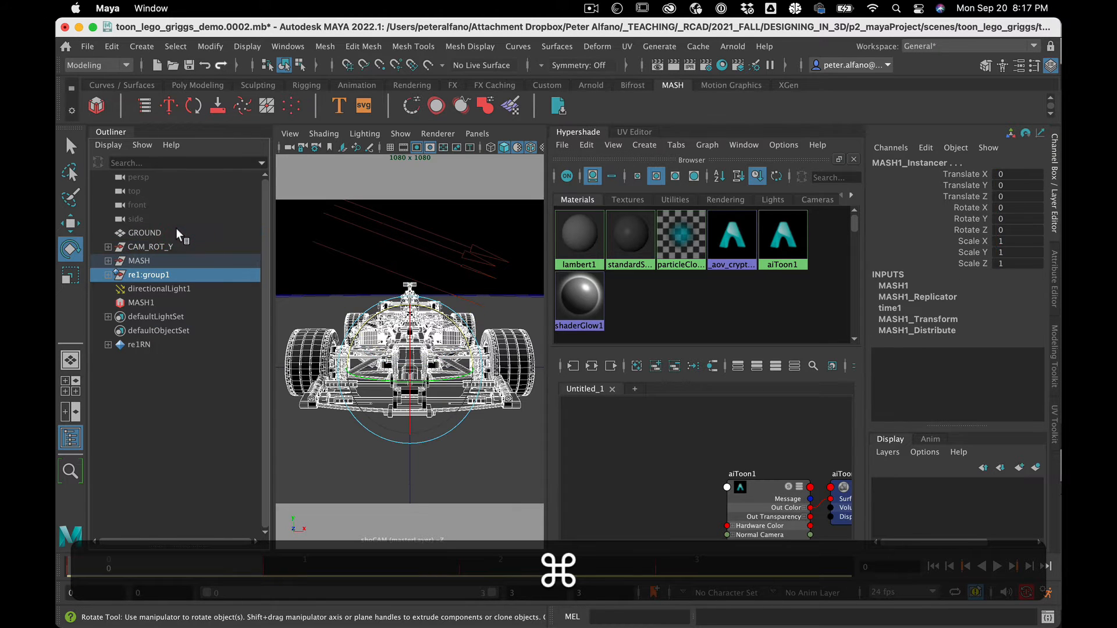
{"action": "left_click", "coordinate": [176, 228], "text": "super"}
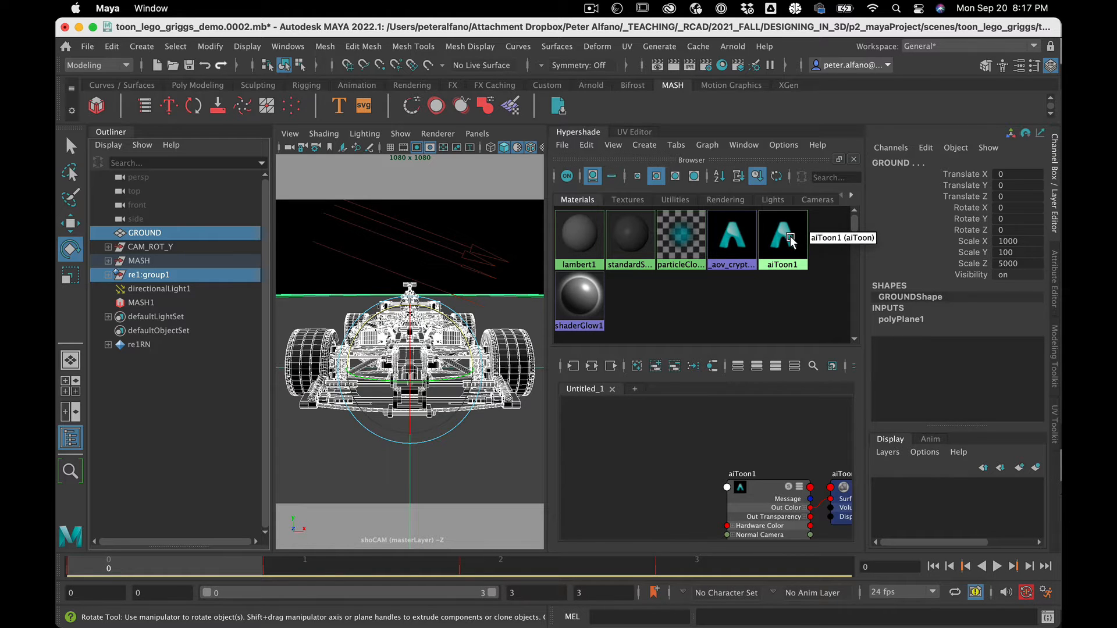
{"action": "right_click_drag", "start_coordinate": [791, 238], "coordinate": [783, 198]}
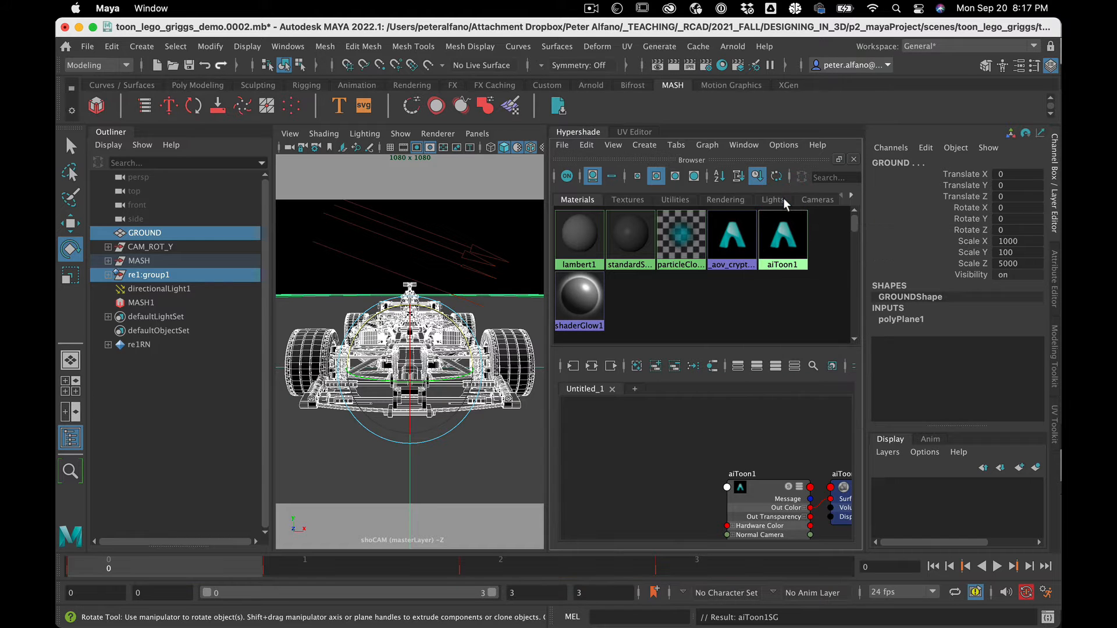
{"action": "left_click", "coordinate": [766, 325]}
- Check the Arnold sampling filter's type and width in the render settings
{"action": "left_click", "coordinate": [708, 65]}
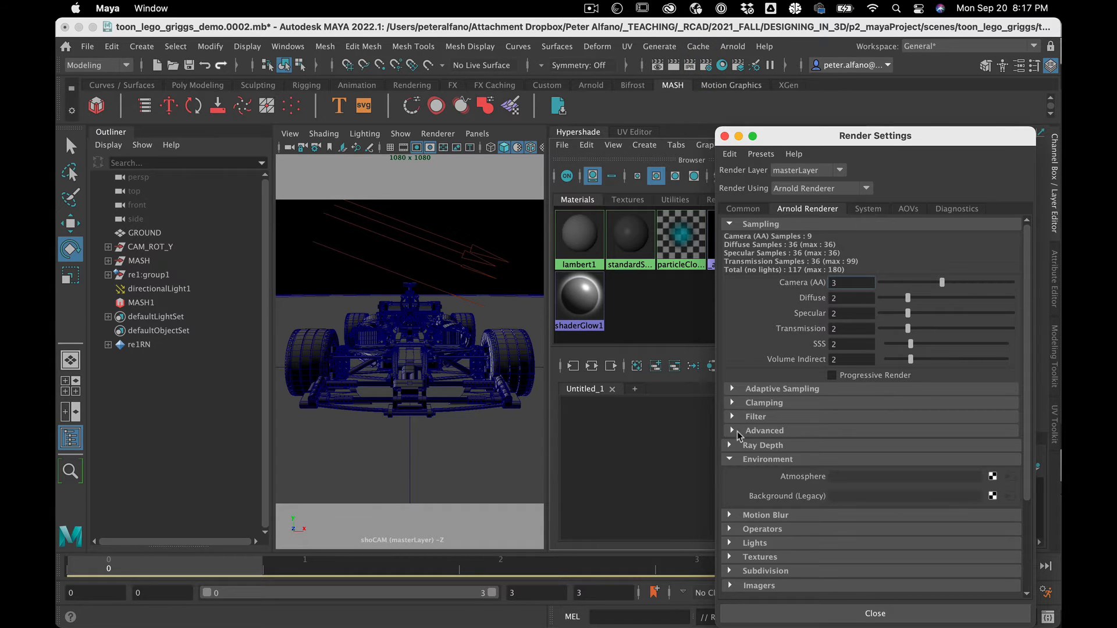
{"action": "left_click", "coordinate": [731, 459]}
{"action": "left_click", "coordinate": [733, 418]}
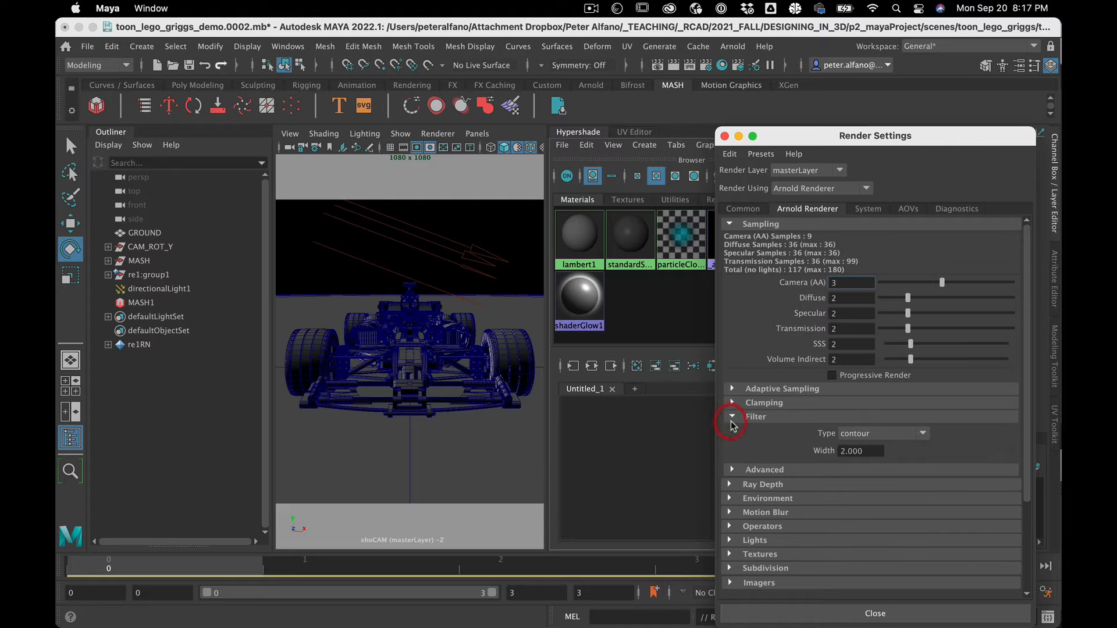
{"action": "left_click", "coordinate": [852, 435]}
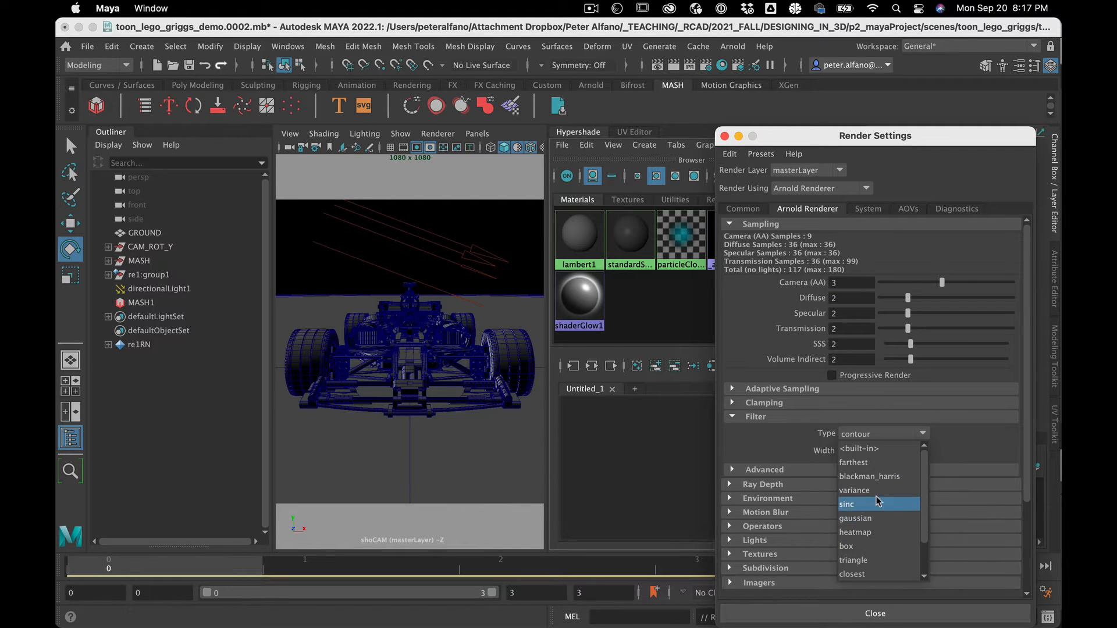
{"action": "left_click", "coordinate": [783, 442]}
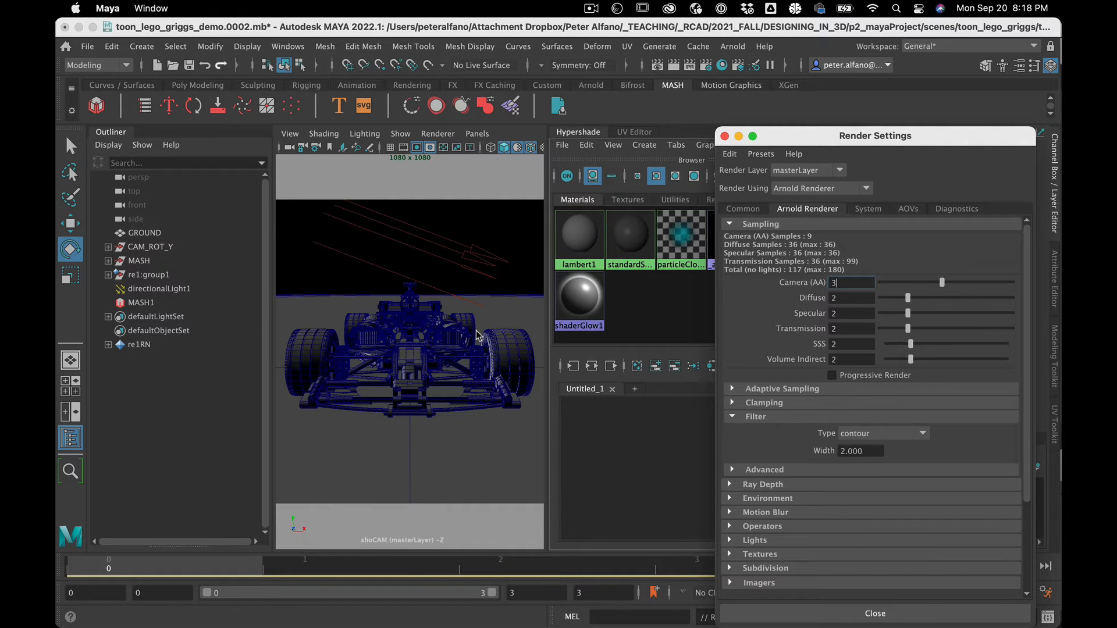
{"action": "left_click", "coordinate": [731, 419]}
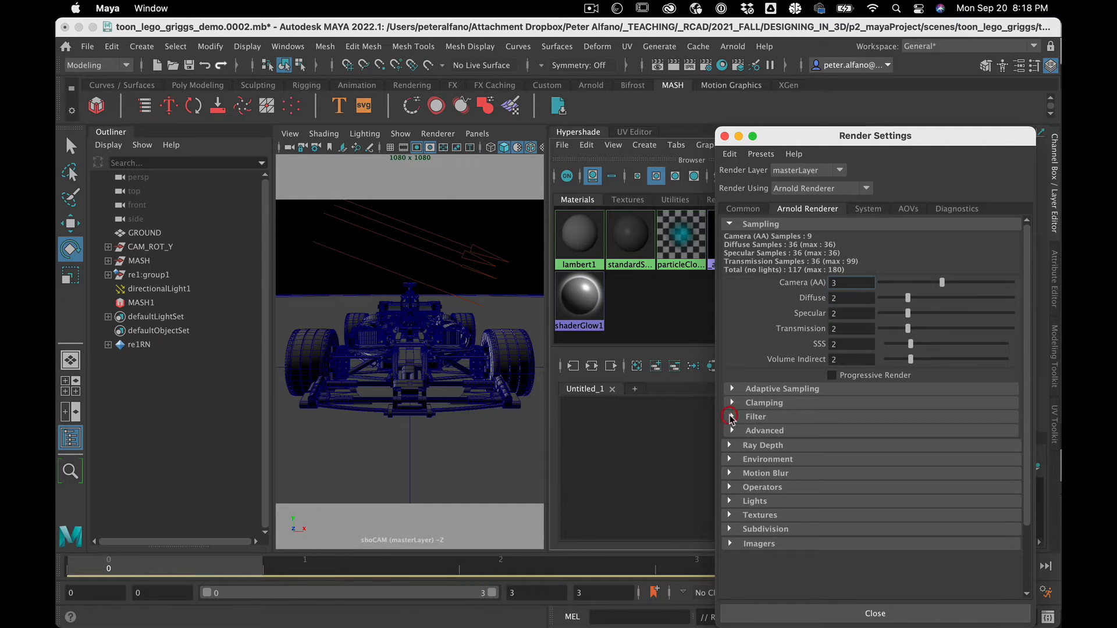
{"action": "left_click", "coordinate": [724, 137]}
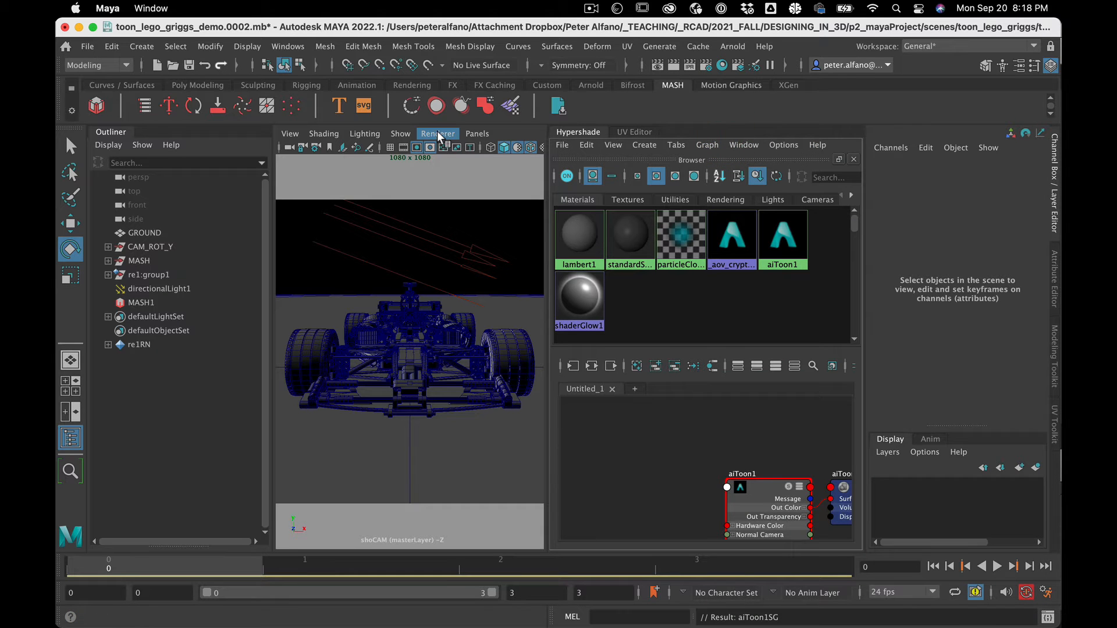
- Save an incremented version of the scene and start an Arnold render in the camera viewport
{"action": "left_click", "coordinate": [87, 46]}
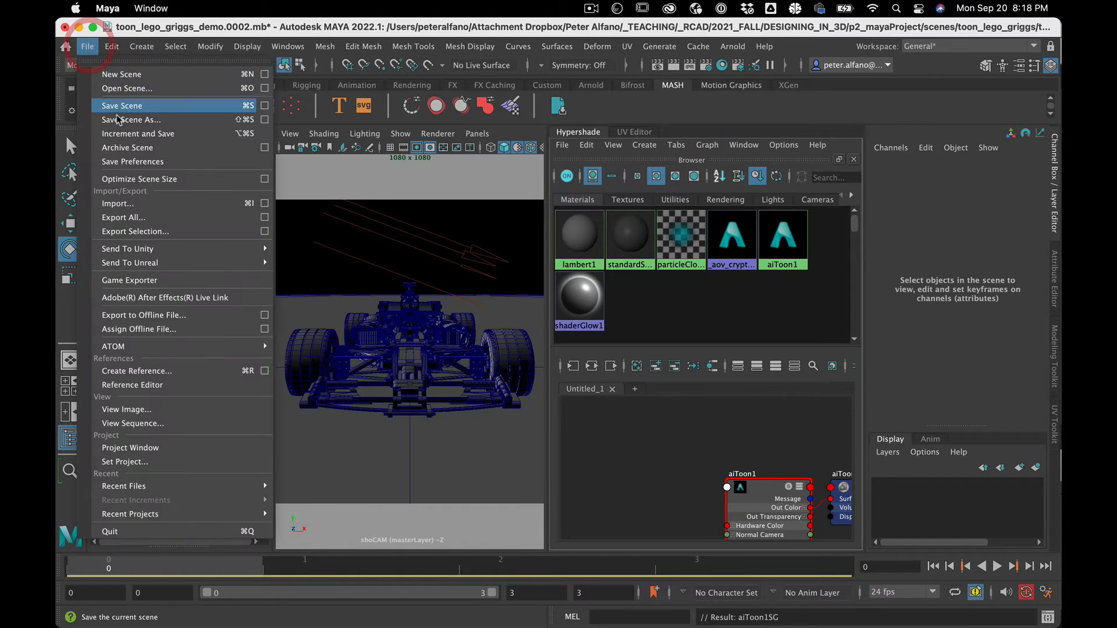
{"action": "left_click", "coordinate": [100, 132]}
{"action": "left_click", "coordinate": [444, 136]}
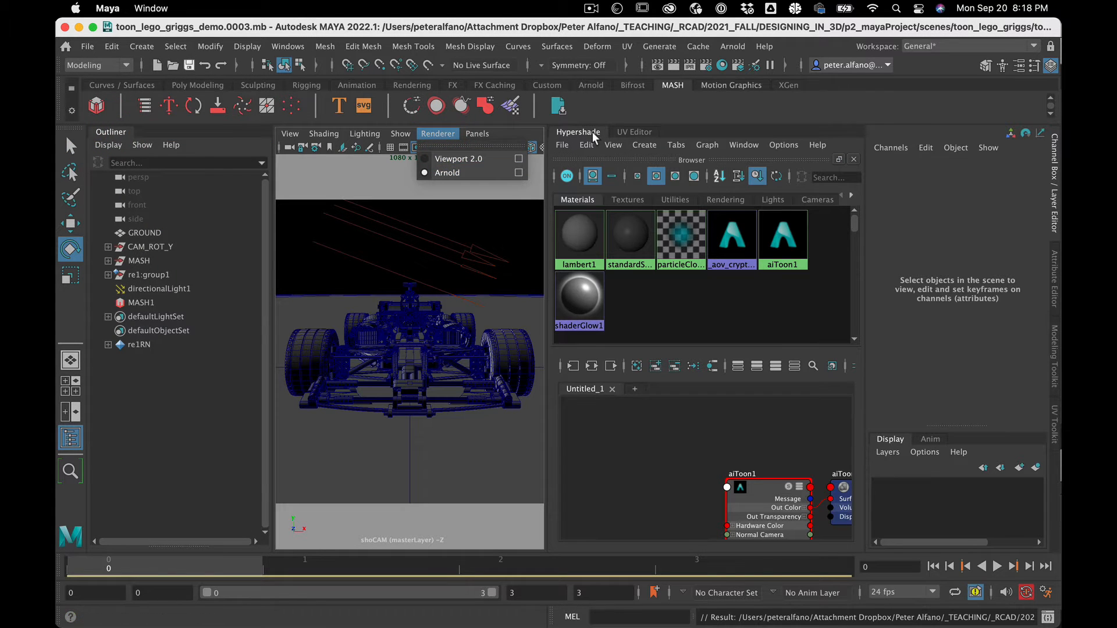
{"action": "left_click", "coordinate": [506, 172]}
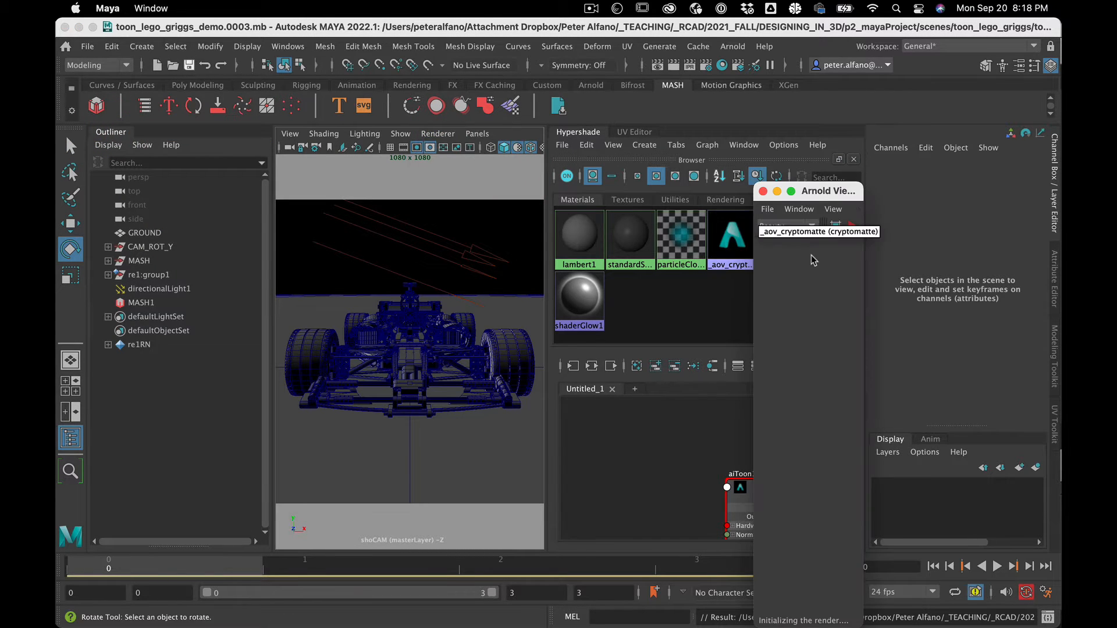
{"action": "left_click", "coordinate": [851, 227]}
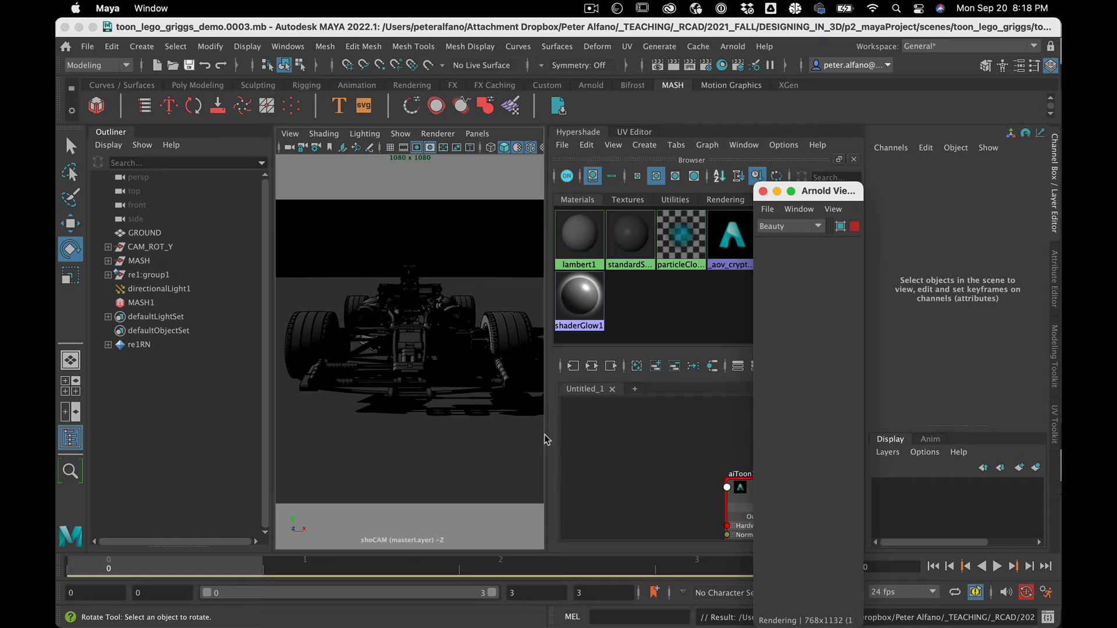
- Add an Arnold skydome light to brighten the scene and close the Arnold viewport options window
{"action": "left_click", "coordinate": [467, 258]}
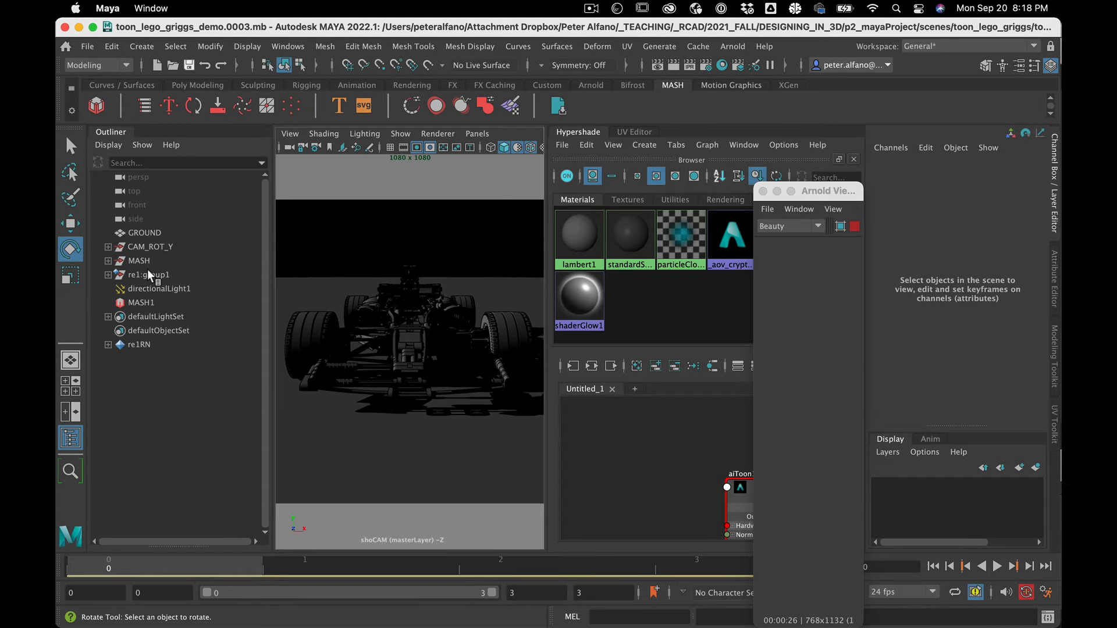
{"action": "left_click", "coordinate": [157, 418]}
{"action": "left_click", "coordinate": [726, 46]}
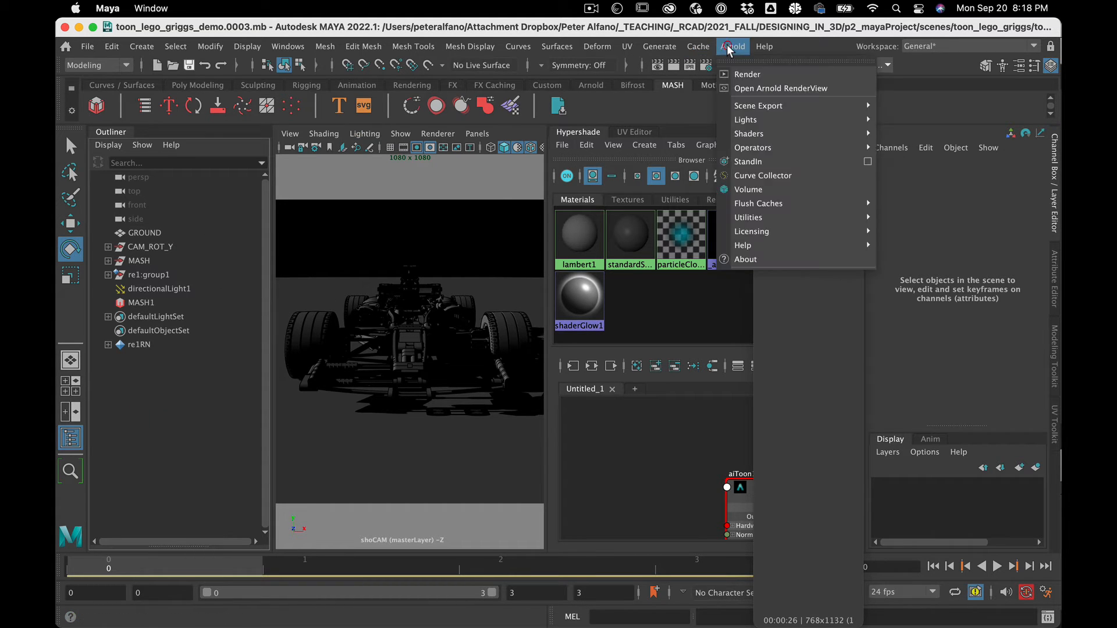
{"action": "mouse_move", "coordinate": [740, 118]}
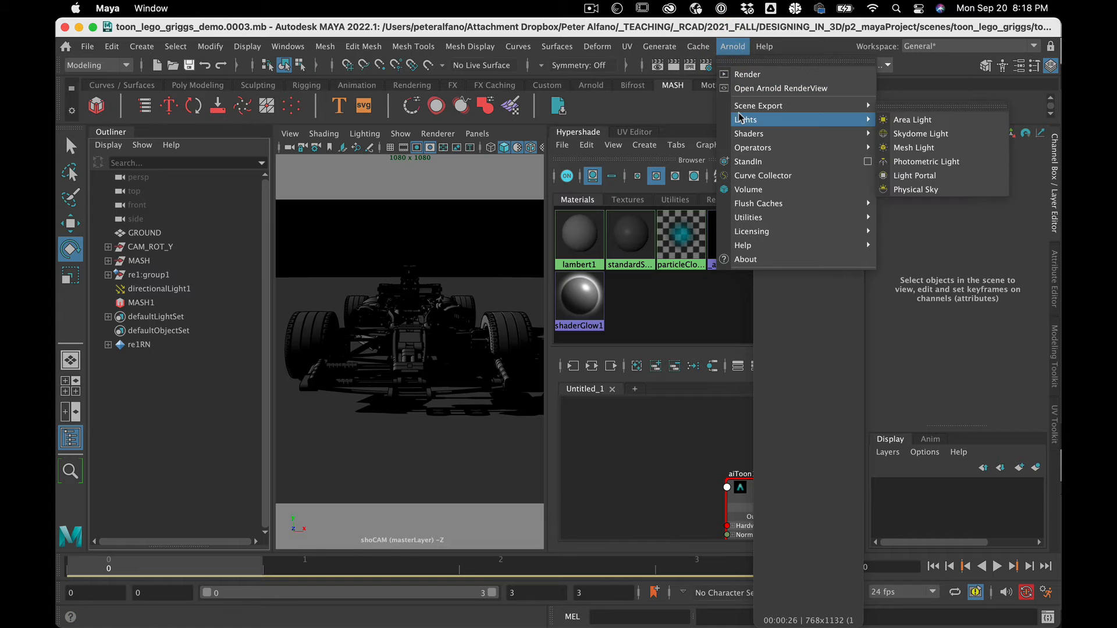
{"action": "left_click", "coordinate": [897, 134]}
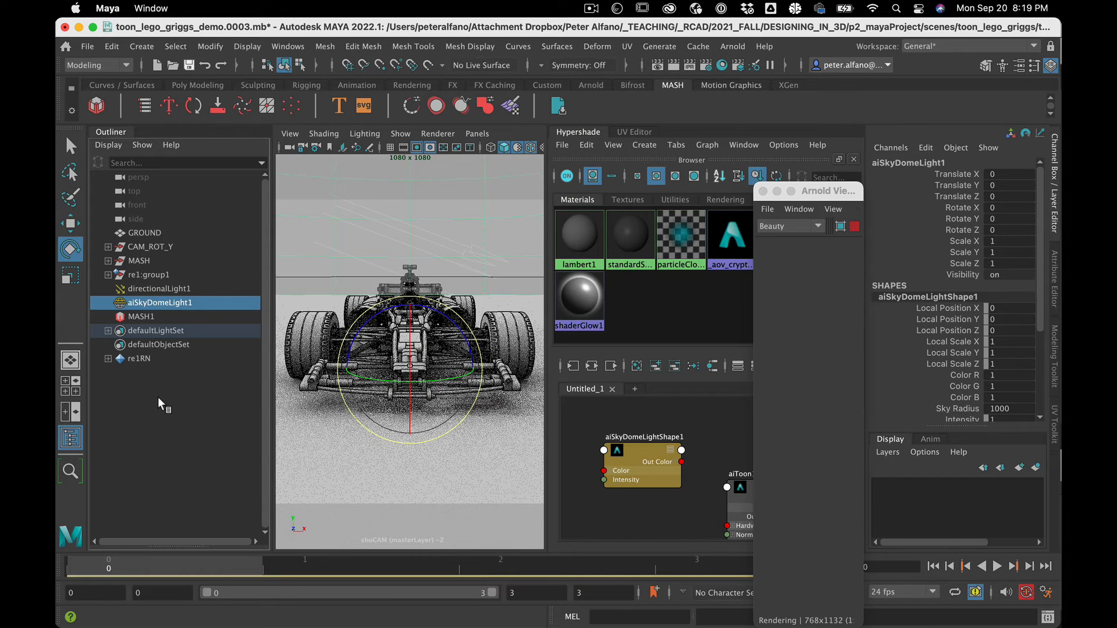
{"action": "left_click", "coordinate": [763, 191]}
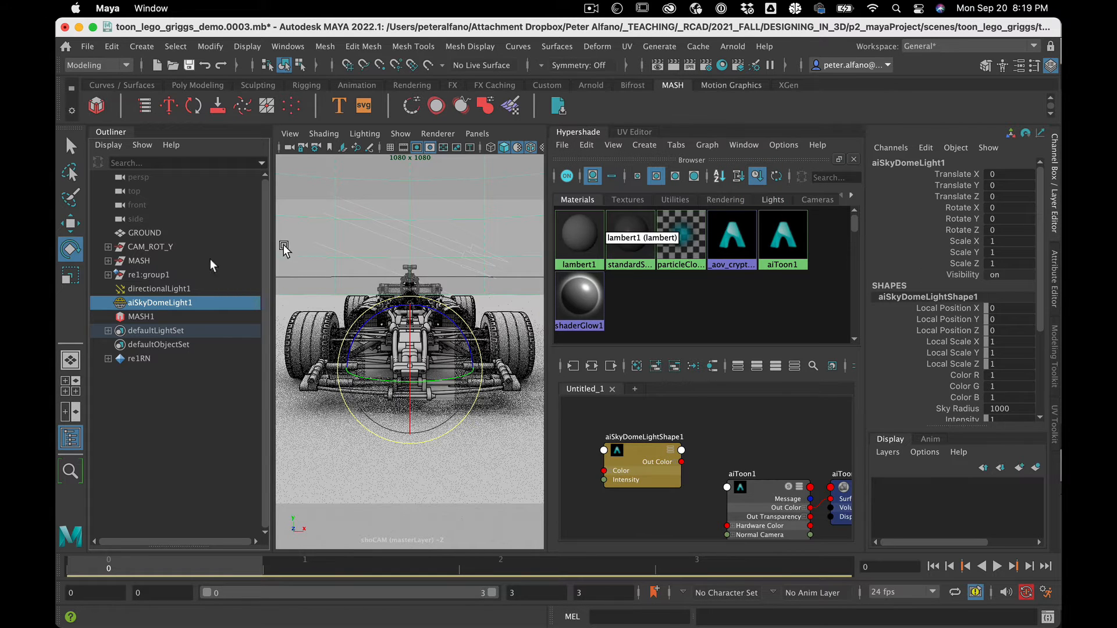
- Examine the aiToon1 shader's edge, edge detection and advanced edge control attributes
{"action": "left_click", "coordinate": [143, 290]}
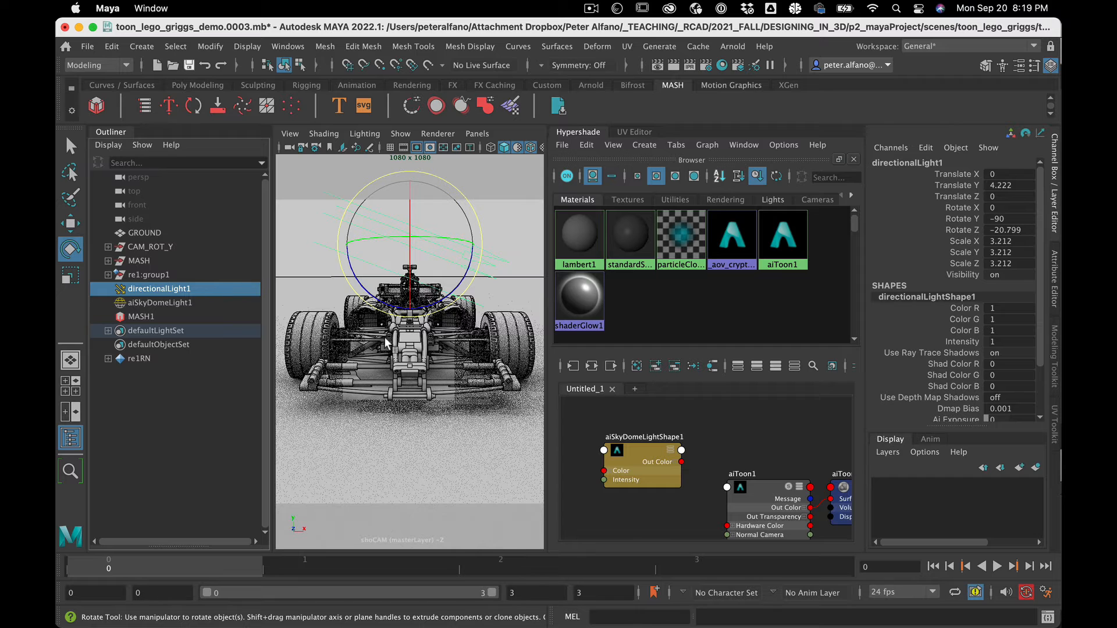
{"action": "left_click", "coordinate": [1057, 302]}
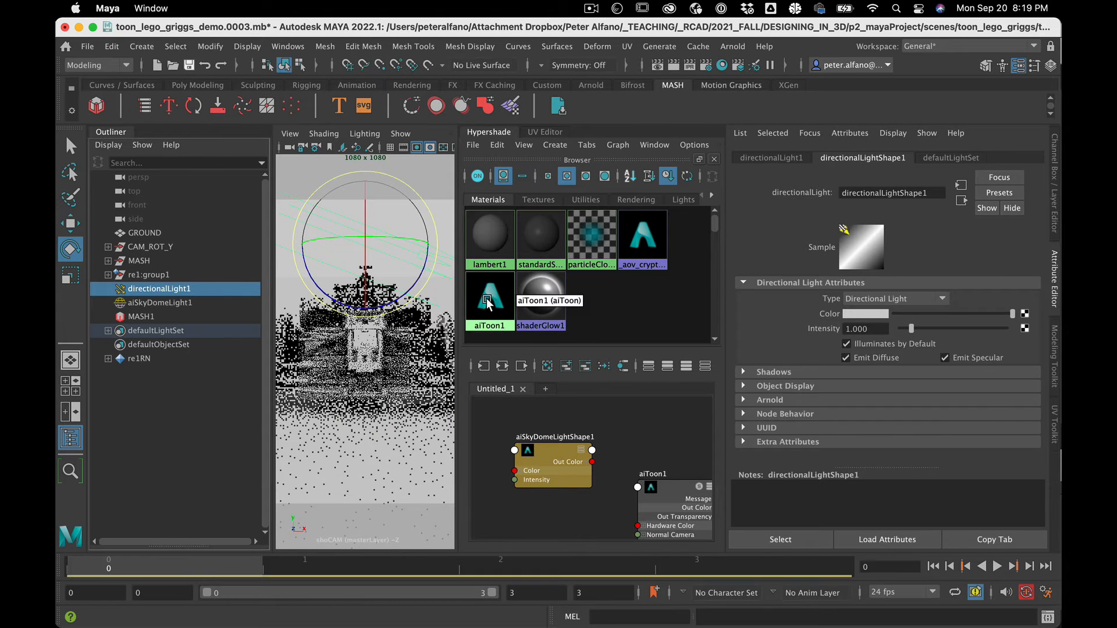
{"action": "left_click", "coordinate": [507, 314]}
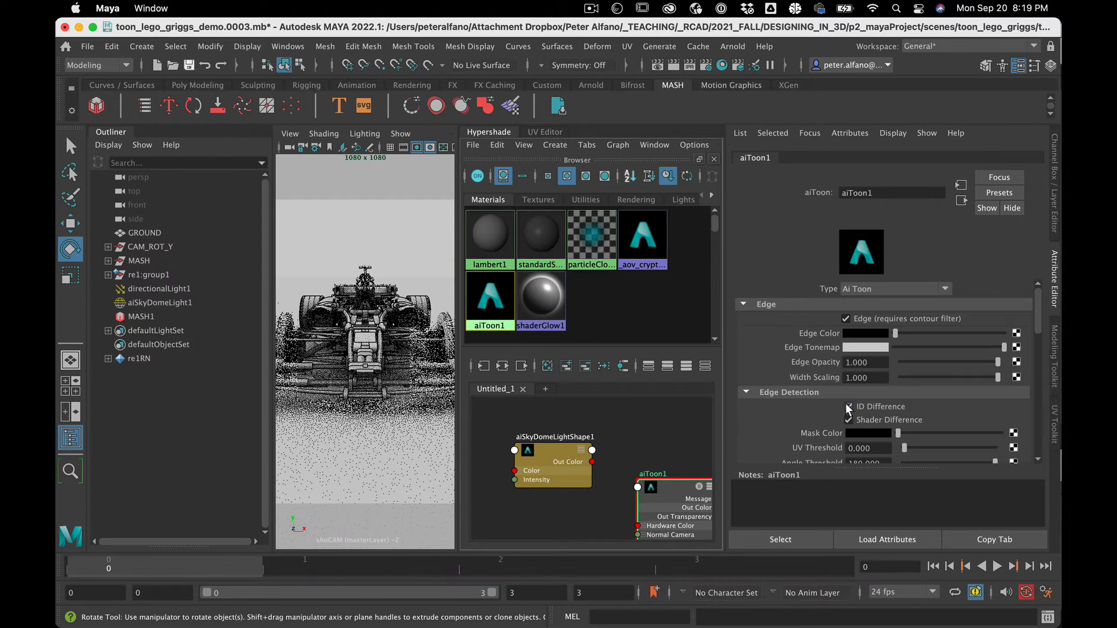
{"action": "scroll", "coordinate": [846, 404], "scroll_direction": "down", "scroll_amount": 3}
{"action": "scroll", "coordinate": [850, 400], "scroll_direction": "down", "scroll_amount": 2}
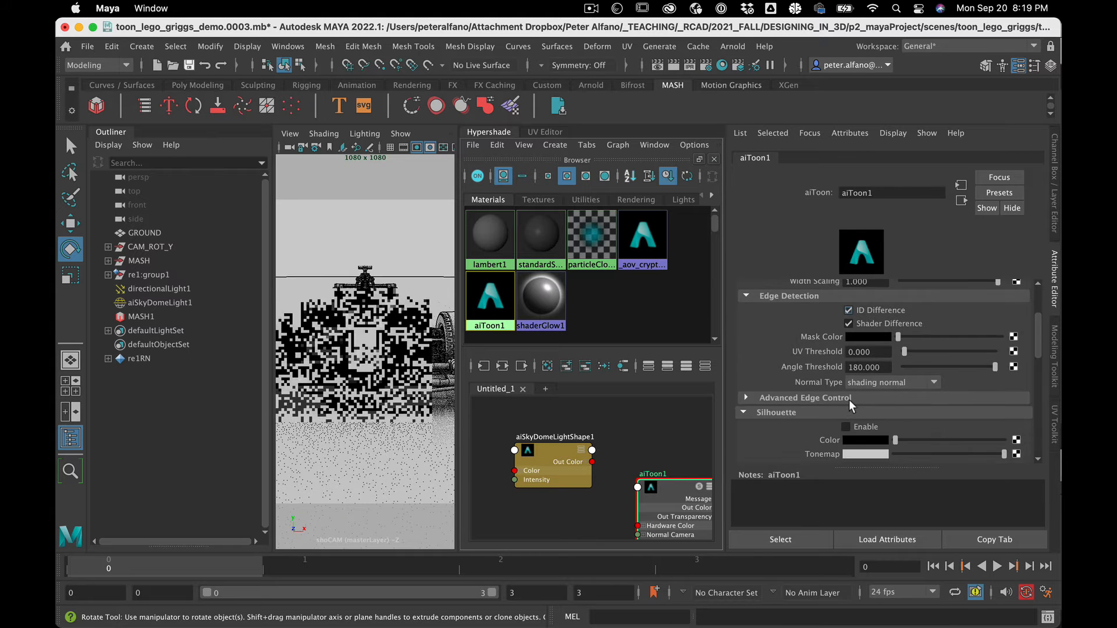
{"action": "left_click", "coordinate": [741, 412]}
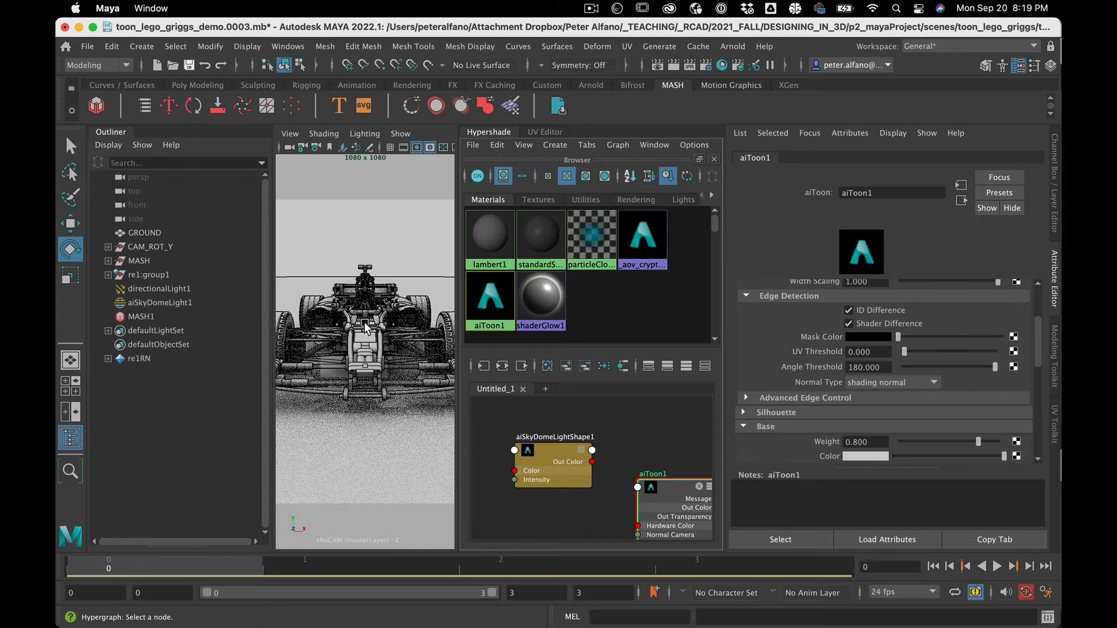
{"action": "scroll", "coordinate": [800, 337], "scroll_direction": "up", "scroll_amount": 5}
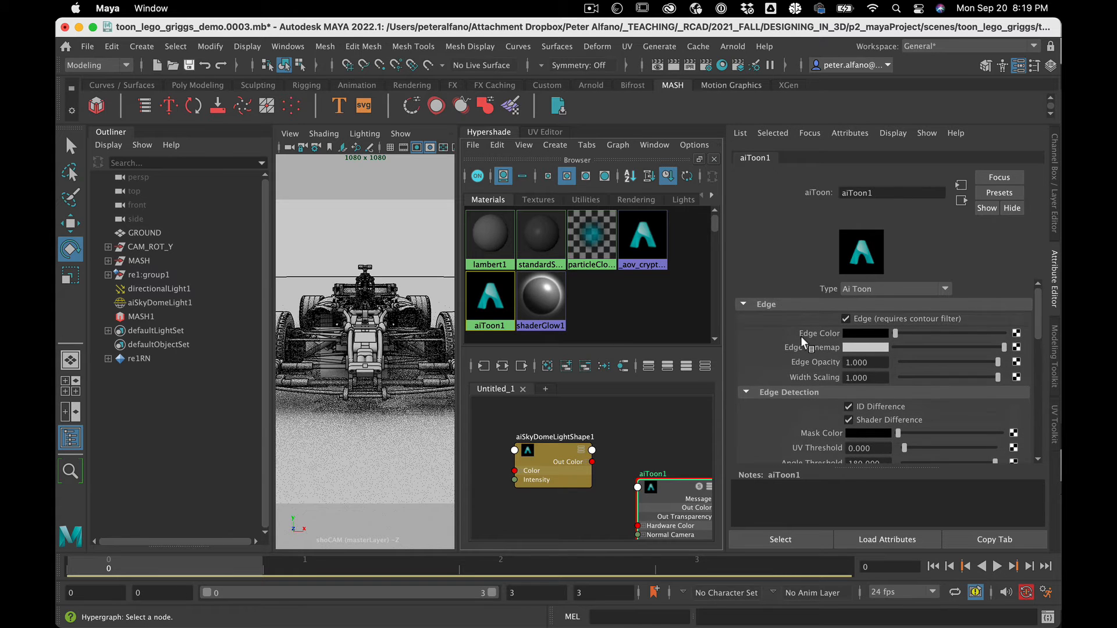
{"action": "scroll", "coordinate": [794, 414], "scroll_direction": "down", "scroll_amount": 5}
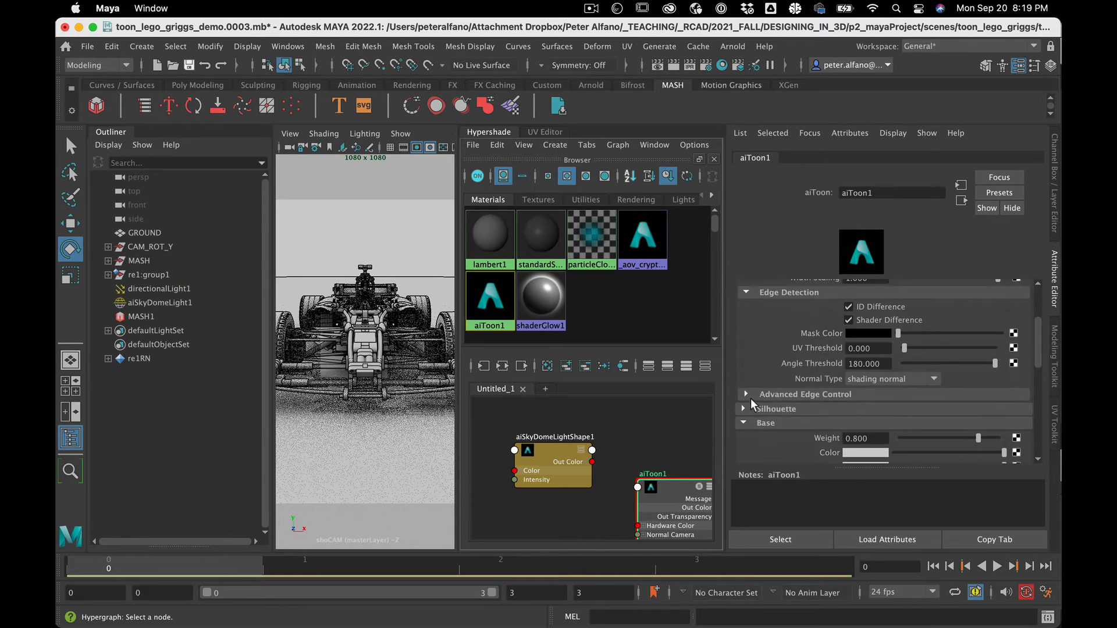
{"action": "left_click", "coordinate": [746, 394]}
{"action": "scroll", "coordinate": [921, 434], "scroll_direction": "down", "scroll_amount": 3}
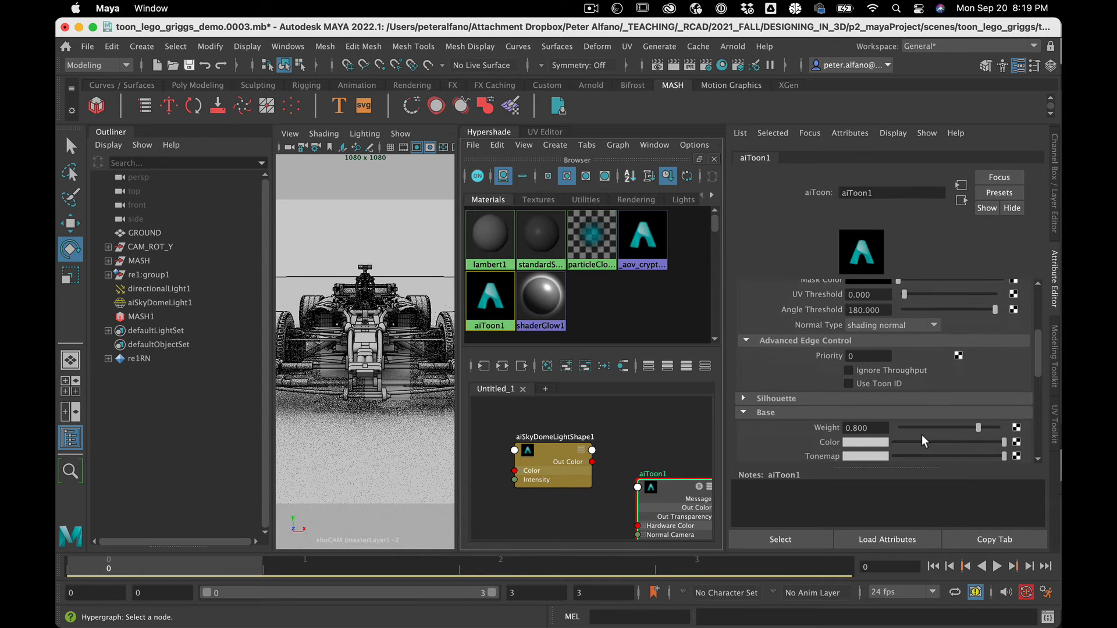
{"action": "scroll", "coordinate": [857, 398], "scroll_direction": "up", "scroll_amount": 3}
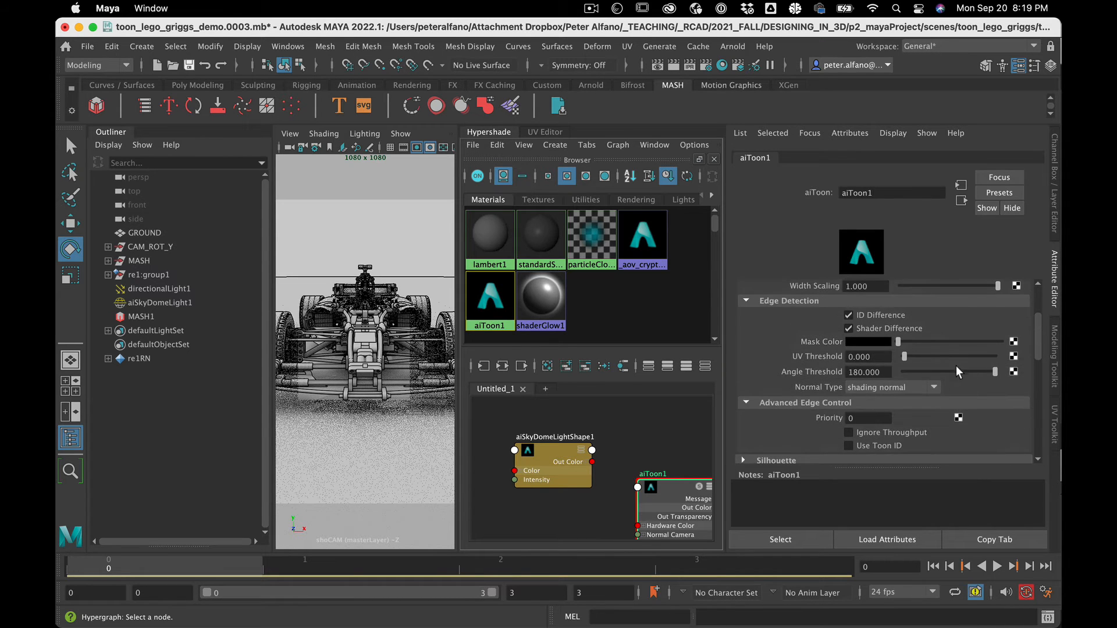
- Try an edge detection Angle Threshold of about 93 on the aiToon1 shader and return it to 180
{"action": "left_click_drag", "start_coordinate": [955, 369], "coordinate": [950, 370]}
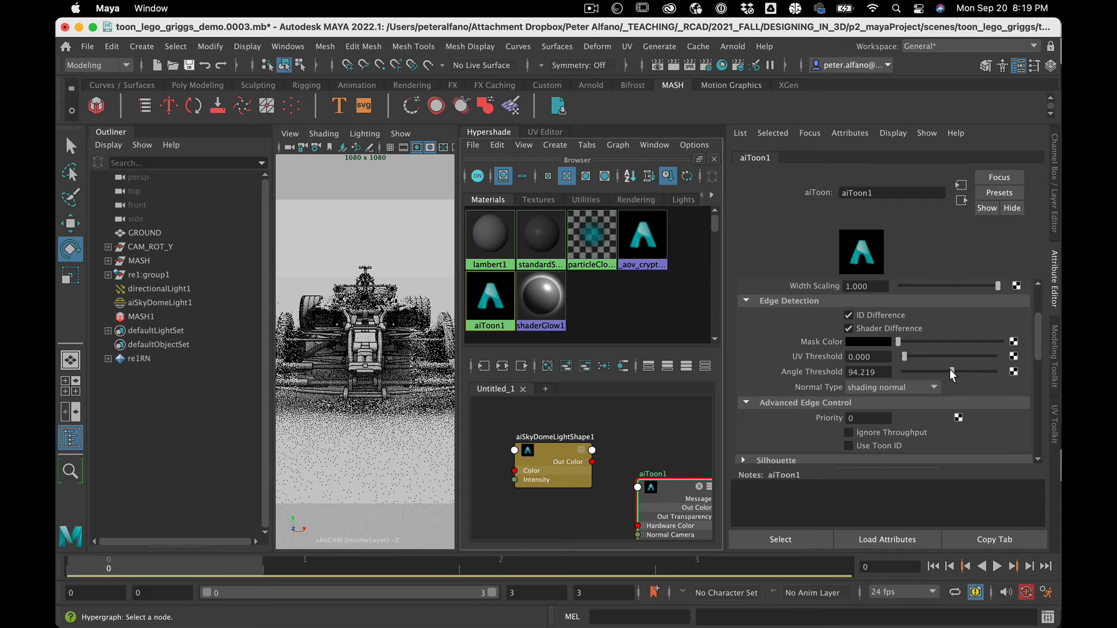
{"action": "left_click", "coordinate": [950, 369]}
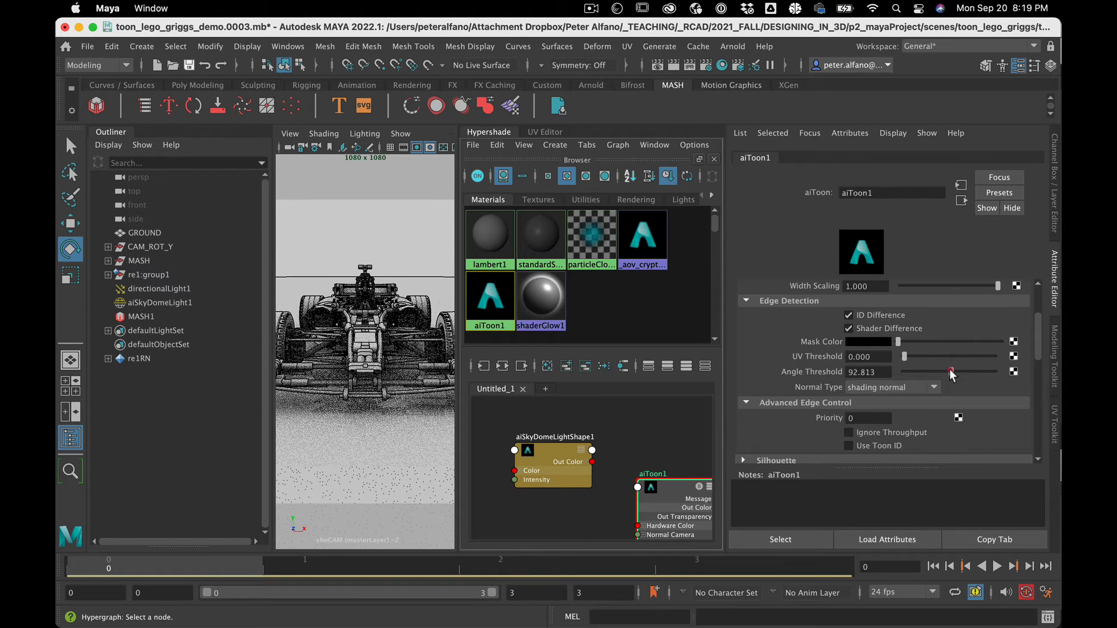
{"action": "left_click_drag", "start_coordinate": [950, 369], "coordinate": [991, 369]}
{"action": "left_click", "coordinate": [1001, 369]}
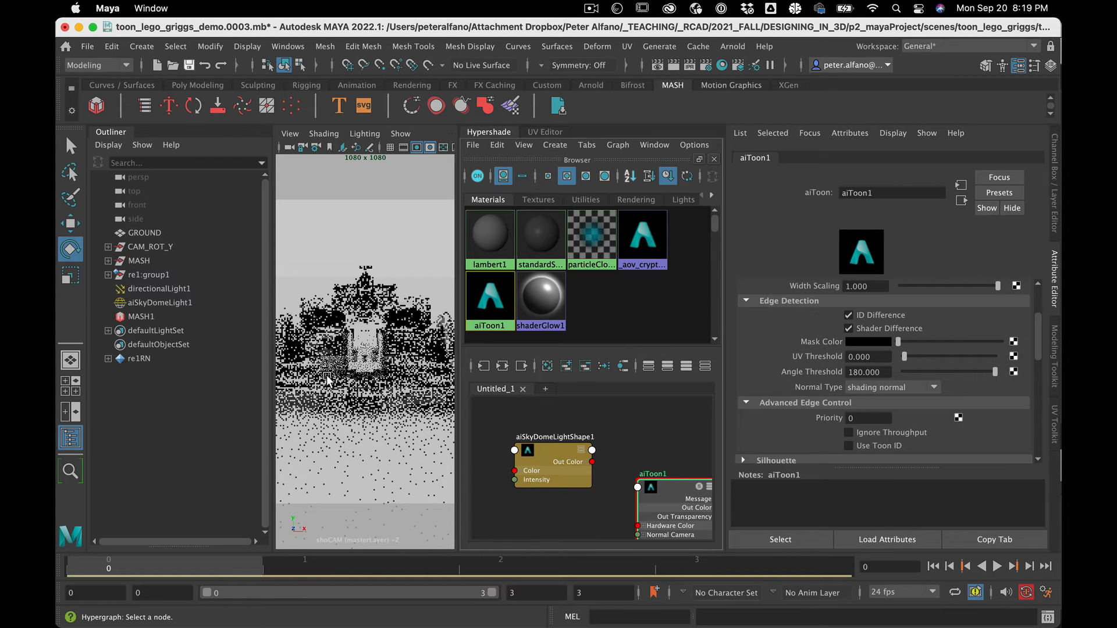
{"action": "left_click", "coordinate": [590, 8]}
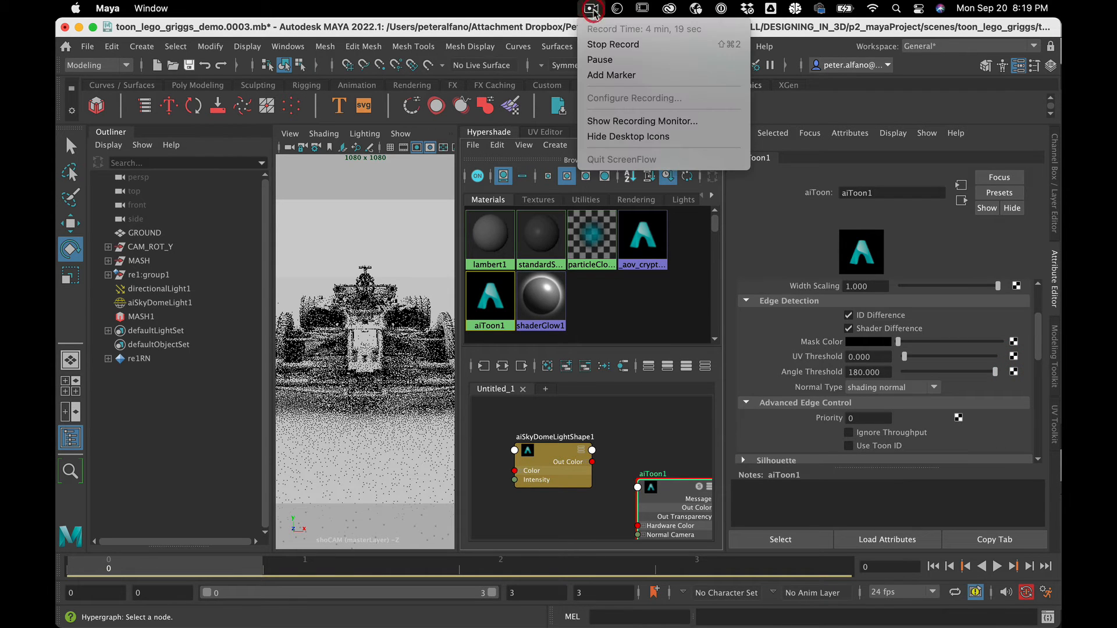
{"action": "left_click", "coordinate": [608, 44]}
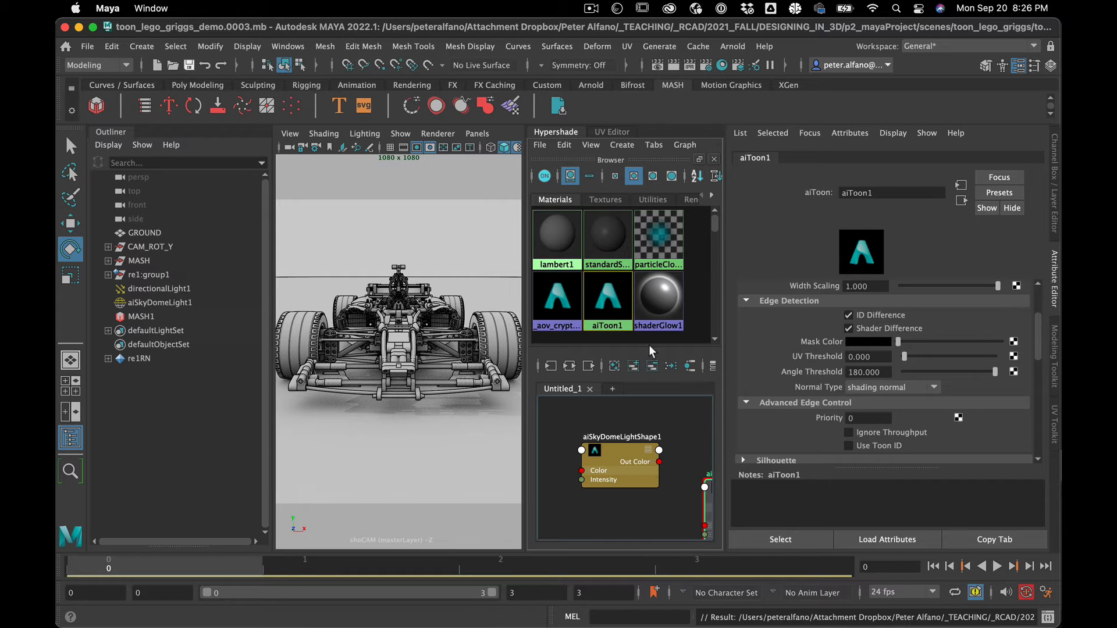
- Expand the Stylized Highlight attributes of the aiToon1 shader and dismiss the mail notification
{"action": "scroll", "coordinate": [882, 377], "scroll_direction": "down", "scroll_amount": 3}
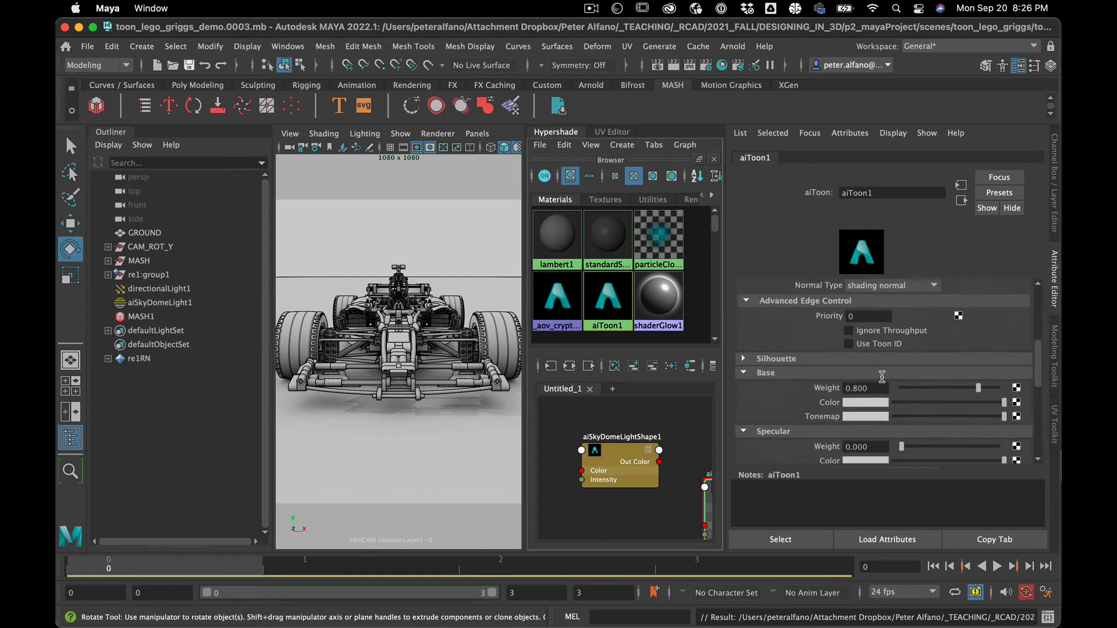
{"action": "scroll", "coordinate": [883, 377], "scroll_direction": "down", "scroll_amount": 3}
{"action": "scroll", "coordinate": [882, 377], "scroll_direction": "down", "scroll_amount": 6}
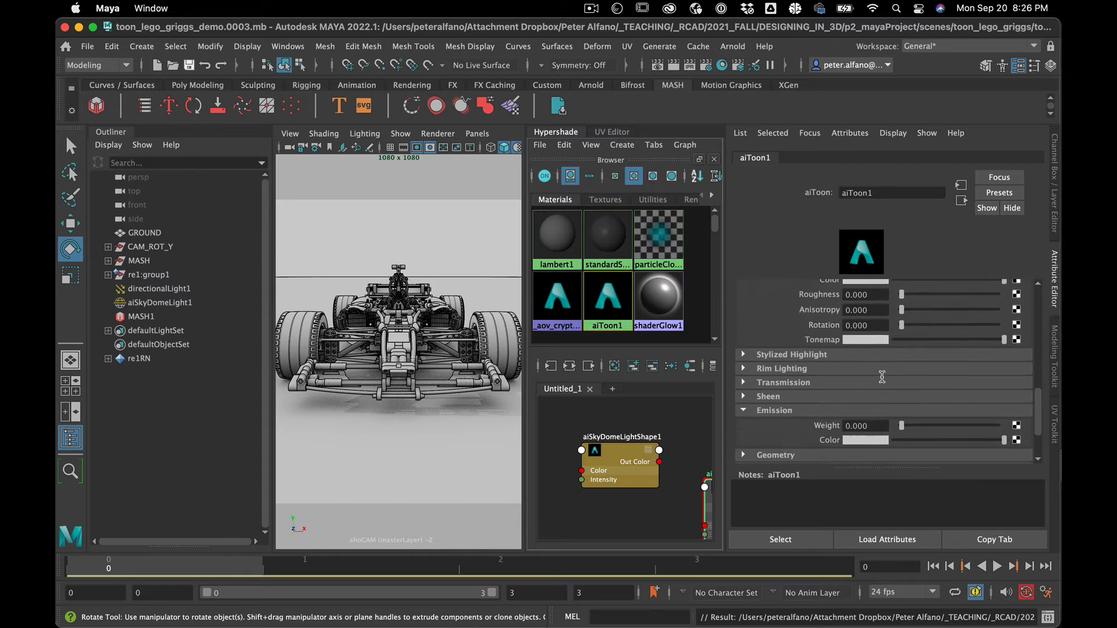
{"action": "left_click", "coordinate": [743, 314]}
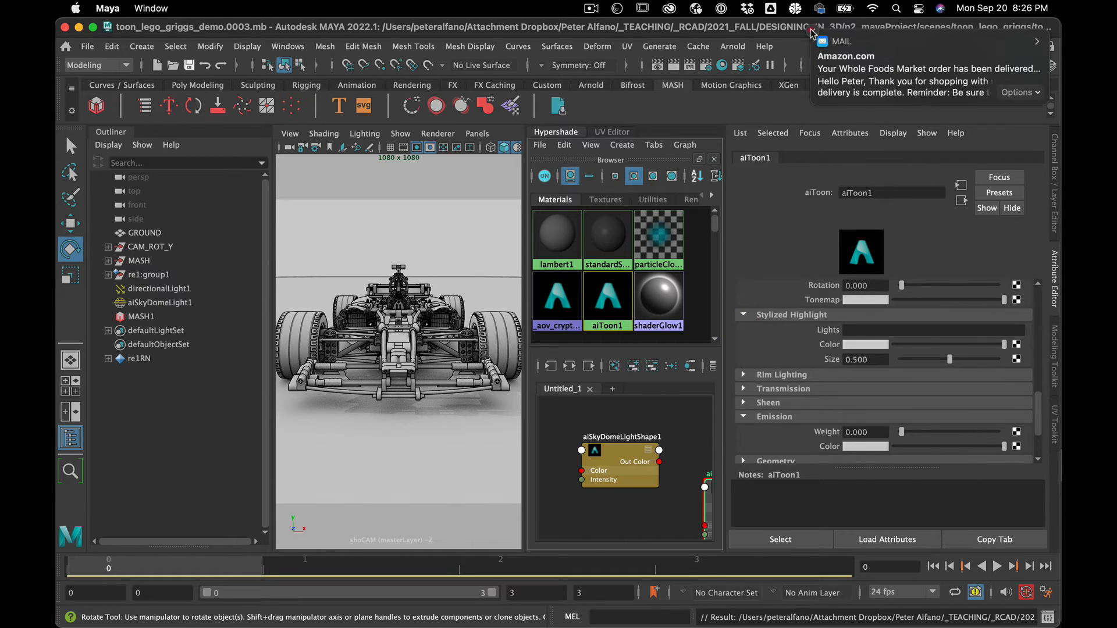
{"action": "left_click", "coordinate": [812, 33]}
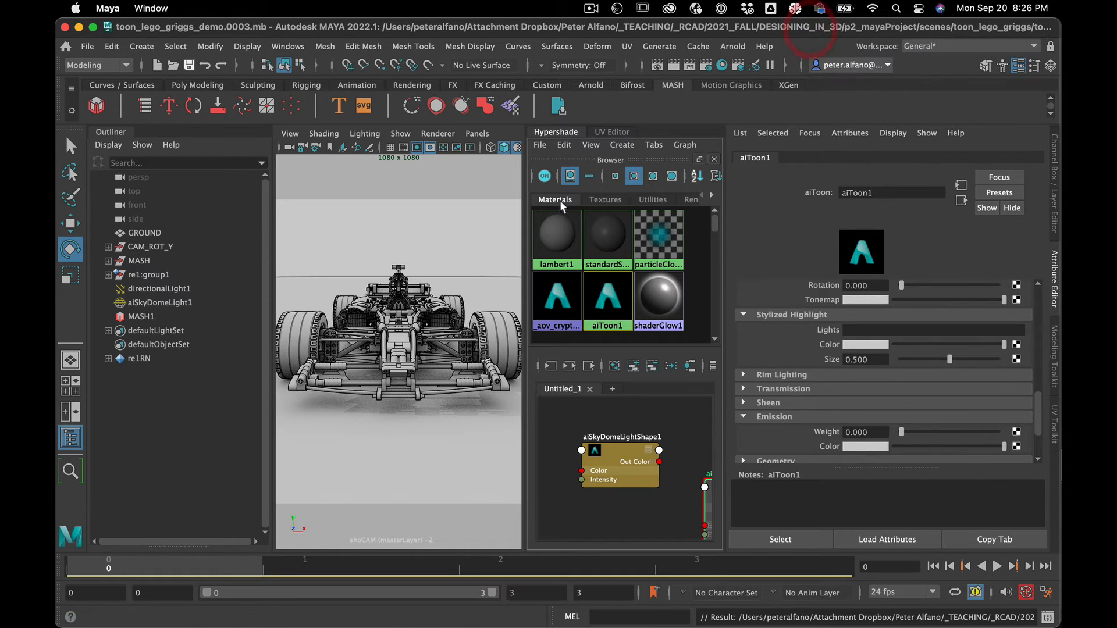
- Select directionalLight1 and copy the name of its shape node, directionalLightShape1
{"action": "left_click", "coordinate": [168, 288]}
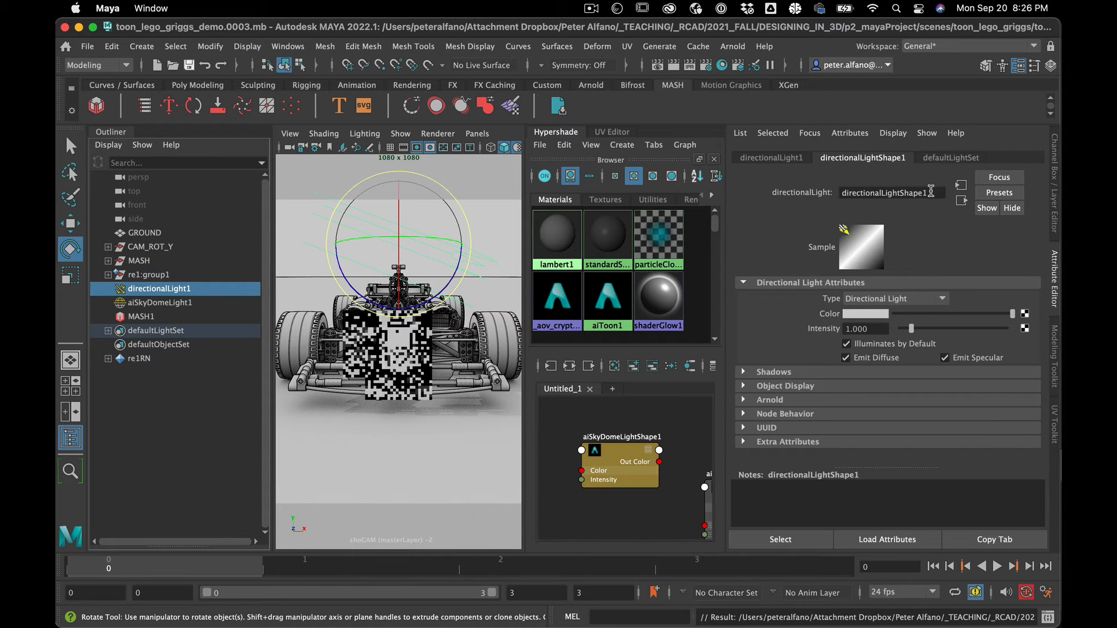
{"action": "left_click", "coordinate": [770, 157]}
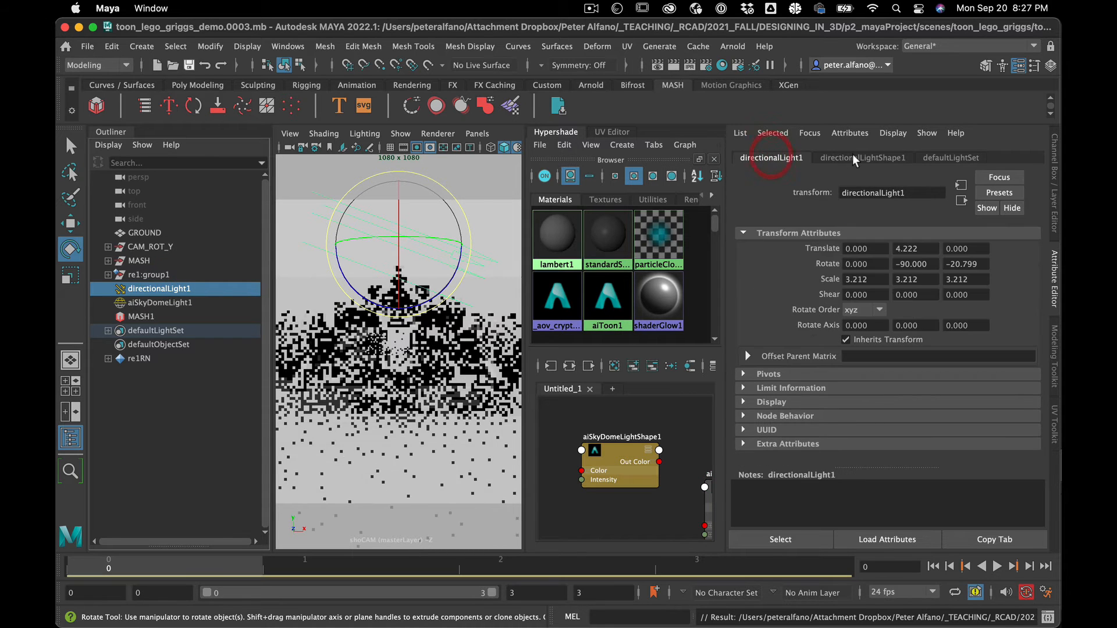
{"action": "left_click", "coordinate": [847, 157]}
{"action": "double_click", "coordinate": [934, 197]}
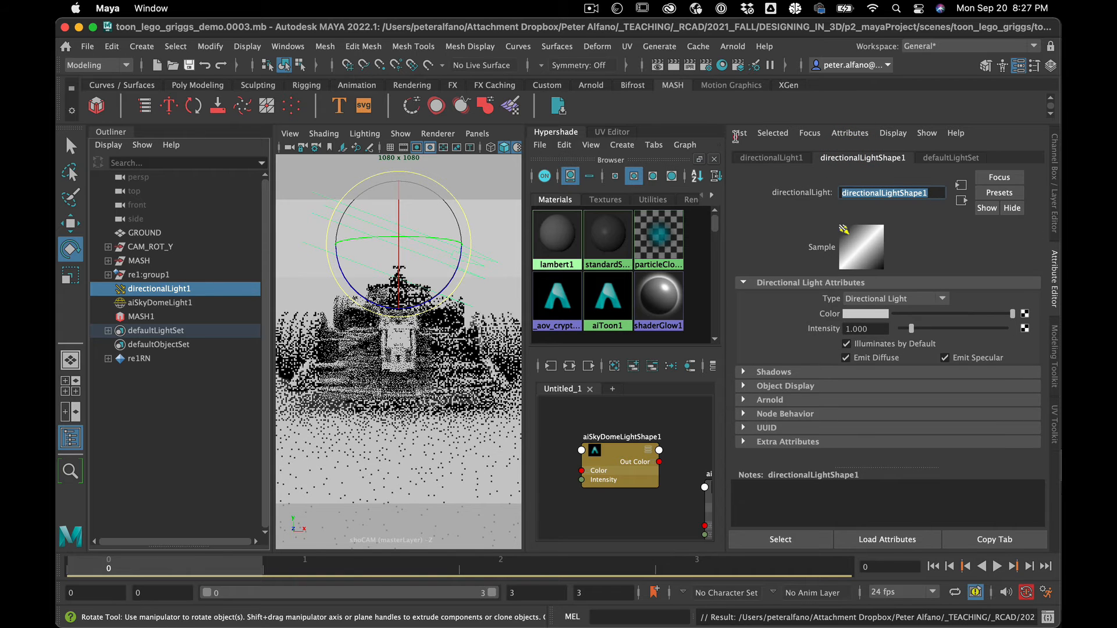
{"action": "key", "text": "super+c"}
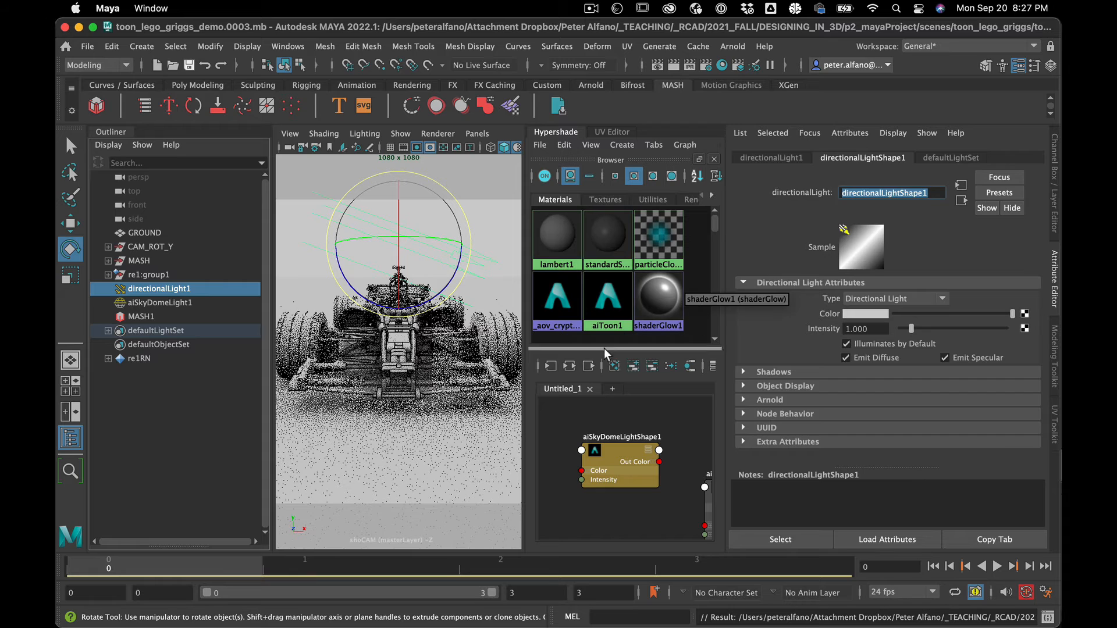
- Enter the copied name directionalLightShape1 as the Stylized Highlight light of the aiToon1 shader
{"action": "left_click", "coordinate": [609, 302]}
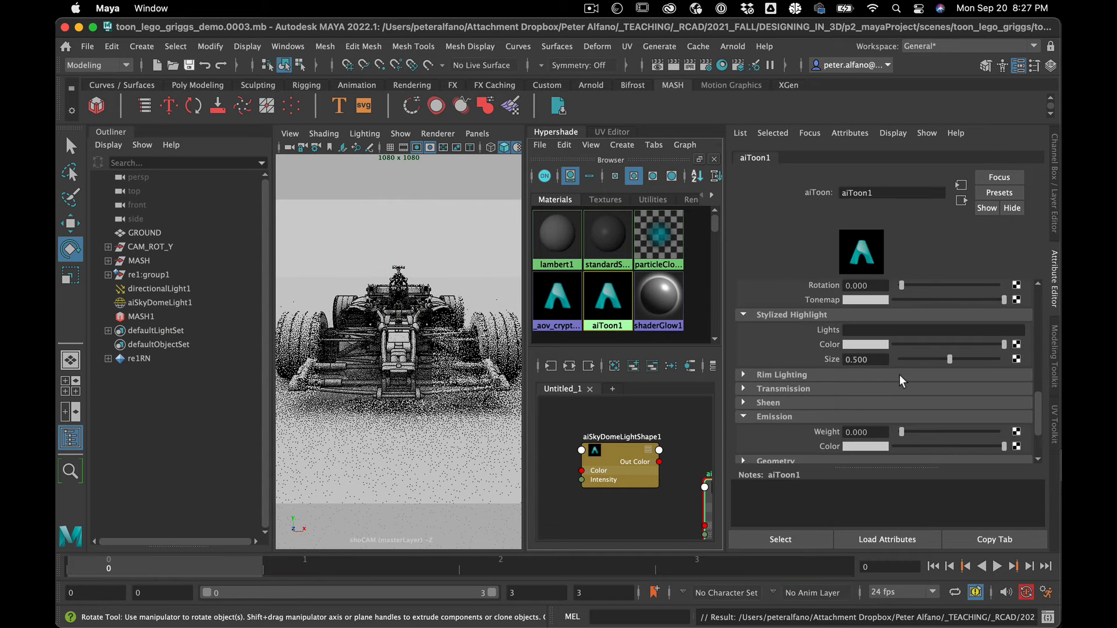
{"action": "left_click", "coordinate": [871, 330]}
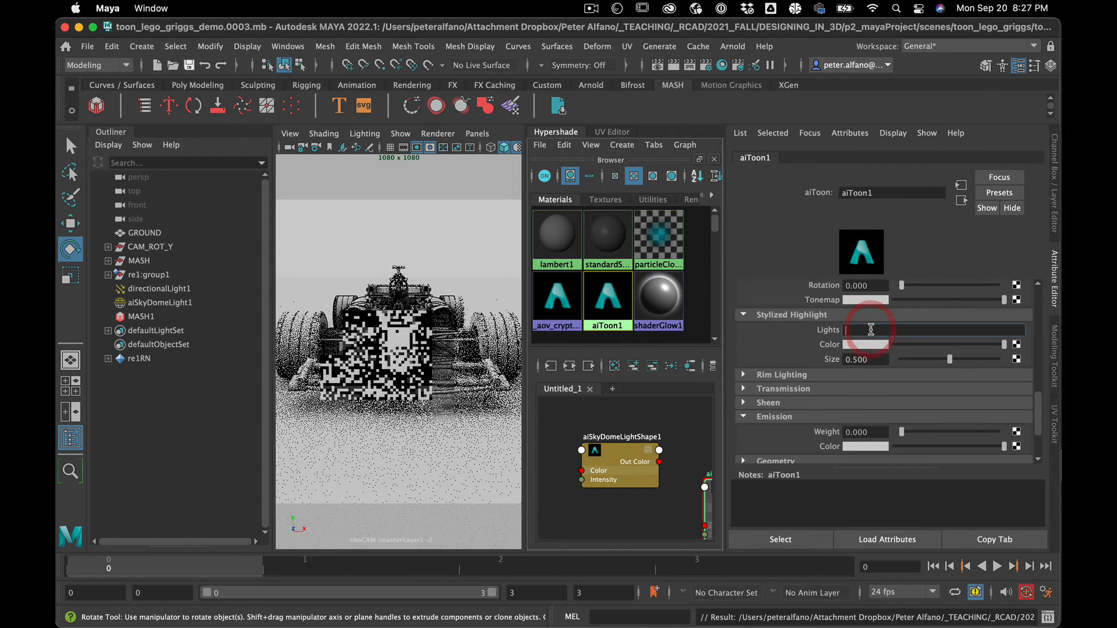
{"action": "key", "text": "super+v"}
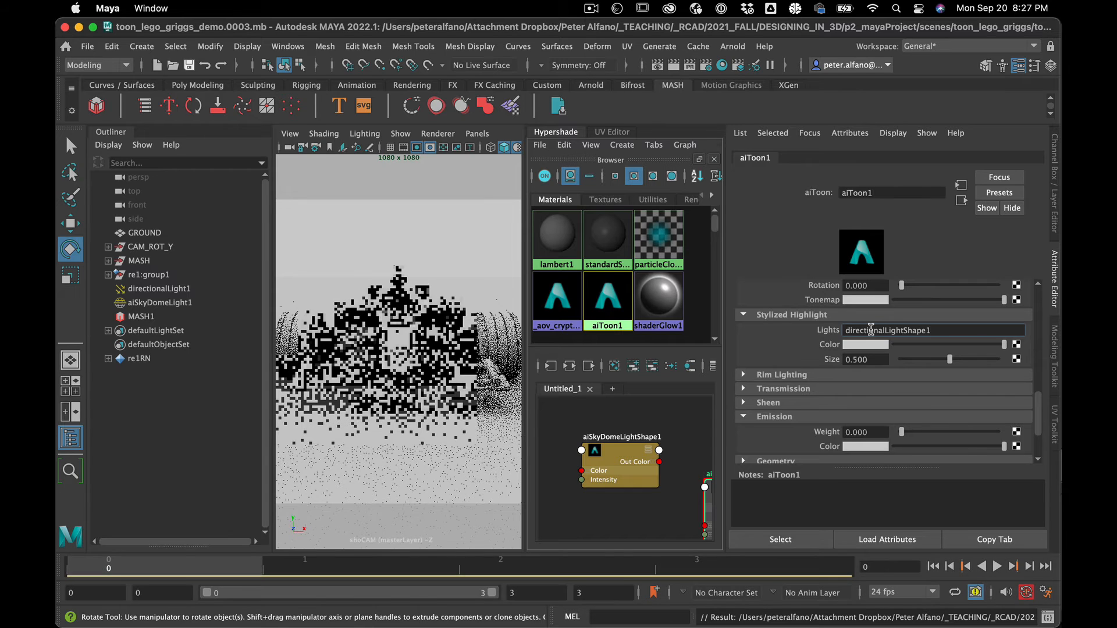
{"action": "key", "text": "Return"}
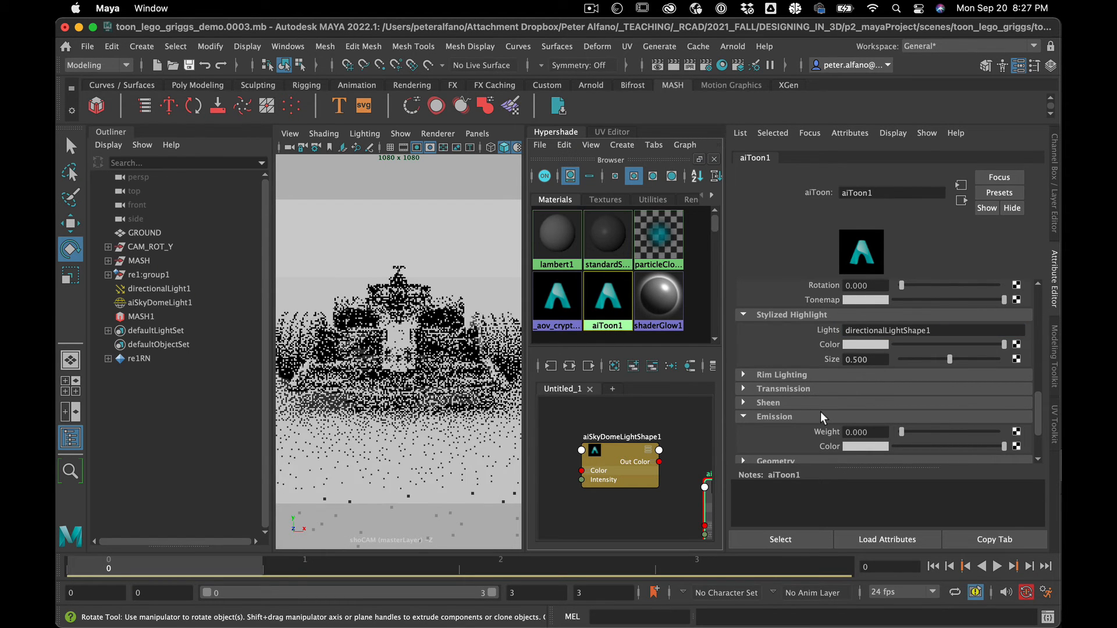
- Collapse aiToon1's Emission and Stylized Highlight sections and raise its Specular Weight to about 0.52
{"action": "scroll", "coordinate": [822, 410], "scroll_direction": "down", "scroll_amount": 2}
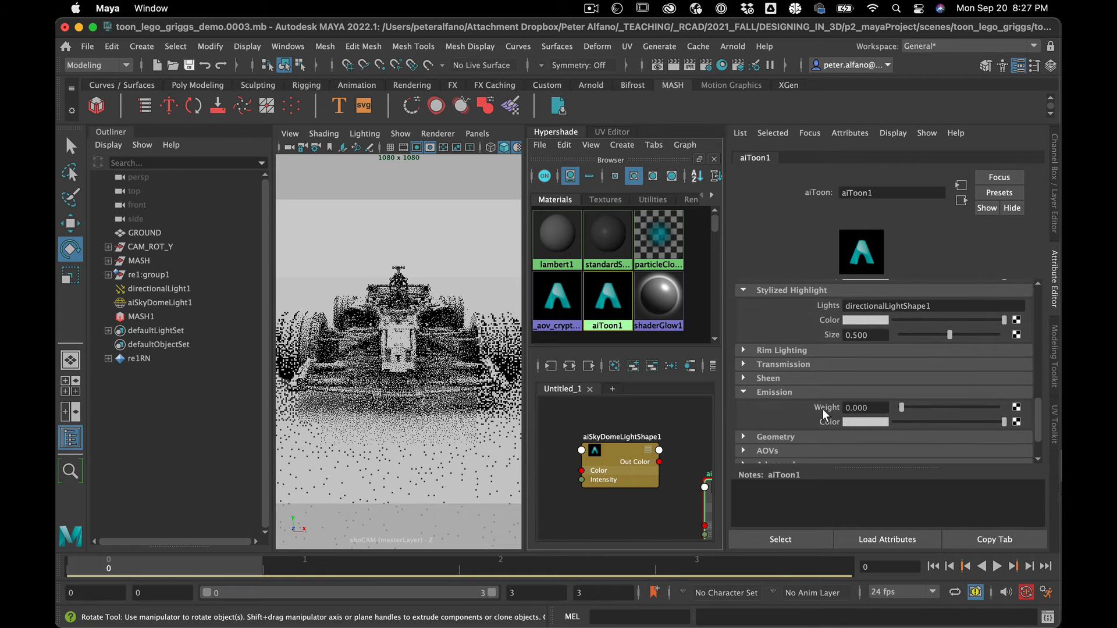
{"action": "left_click", "coordinate": [743, 393]}
{"action": "scroll", "coordinate": [741, 390], "scroll_direction": "up", "scroll_amount": 5}
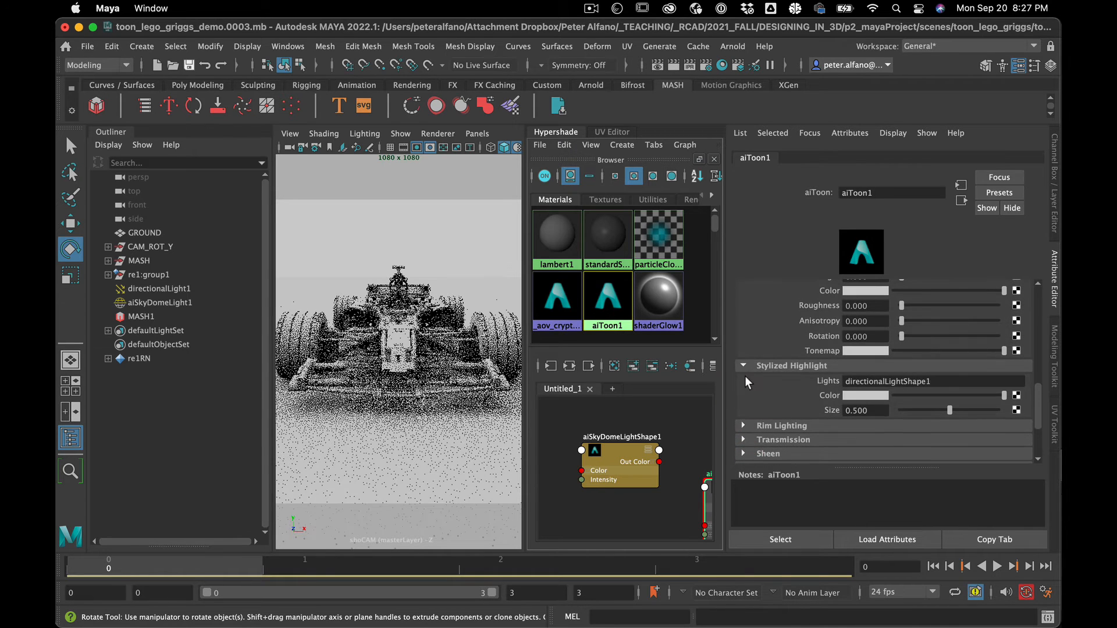
{"action": "left_click", "coordinate": [743, 366]}
{"action": "scroll", "coordinate": [742, 365], "scroll_direction": "up", "scroll_amount": 7}
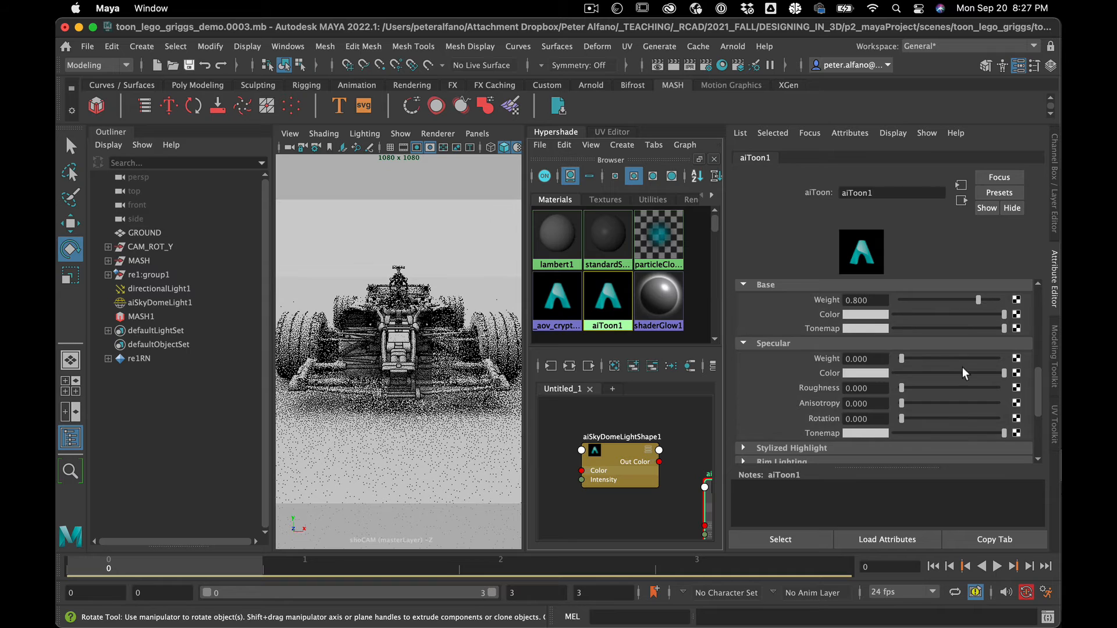
{"action": "left_click_drag", "start_coordinate": [935, 354], "coordinate": [951, 356]}
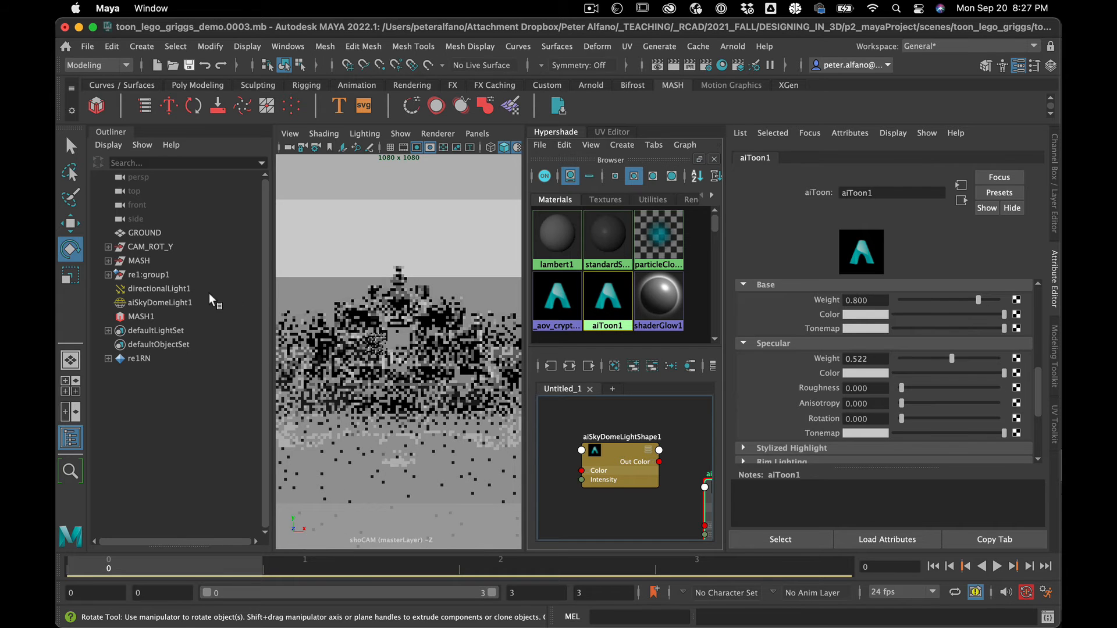
- Rotate directionalLight1 to about -40 degrees in X and expand its Arnold attributes
{"action": "left_click", "coordinate": [146, 288]}
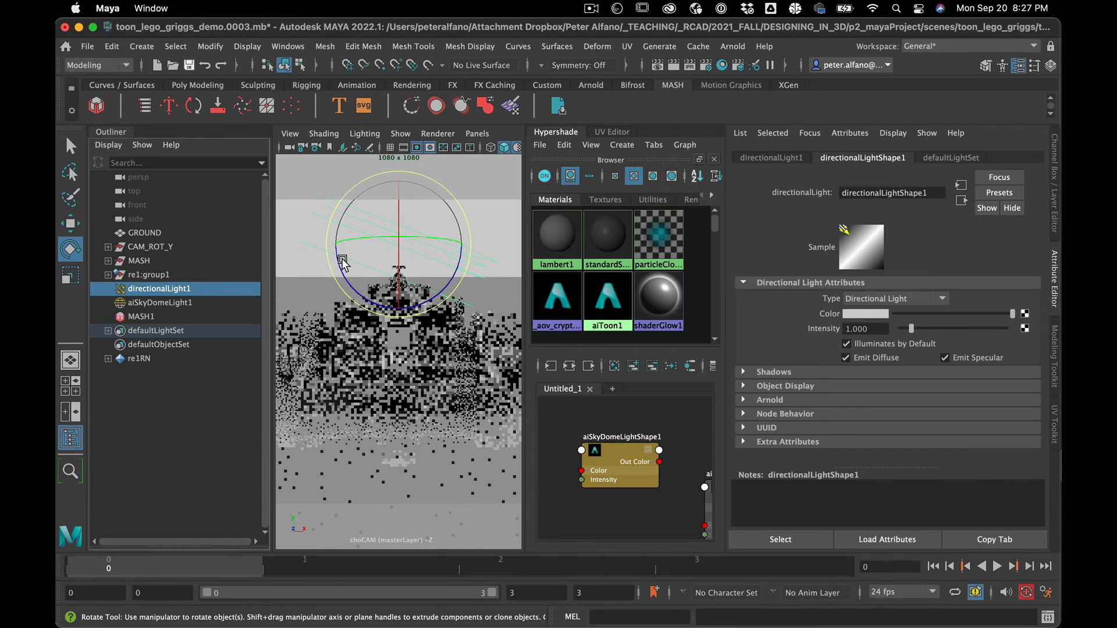
{"action": "left_click_drag", "start_coordinate": [343, 265], "coordinate": [340, 246]}
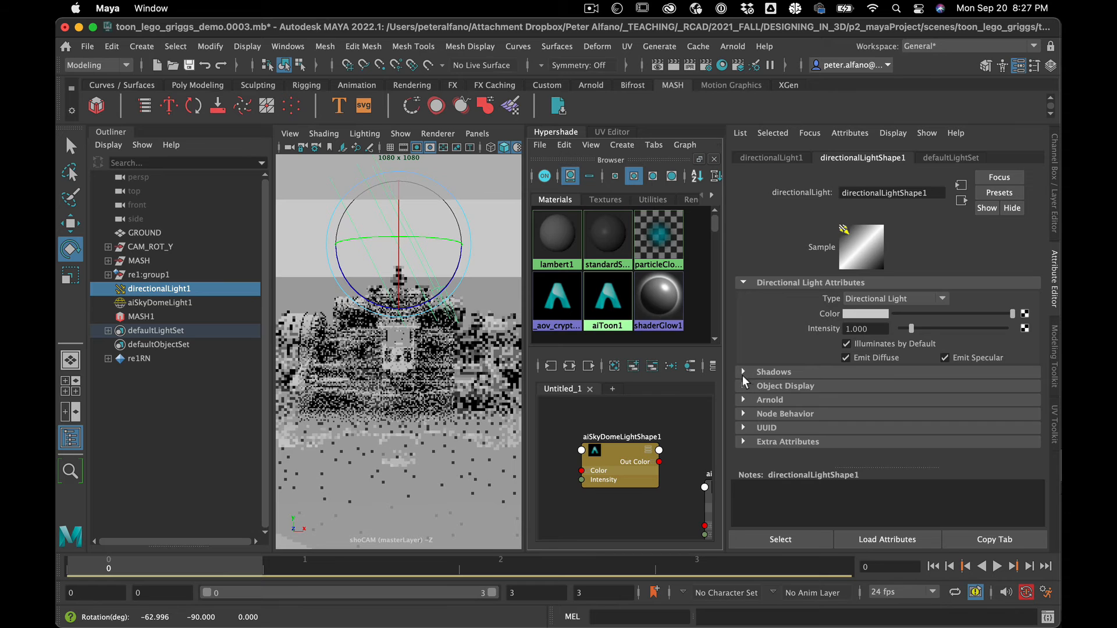
{"action": "left_click", "coordinate": [744, 400]}
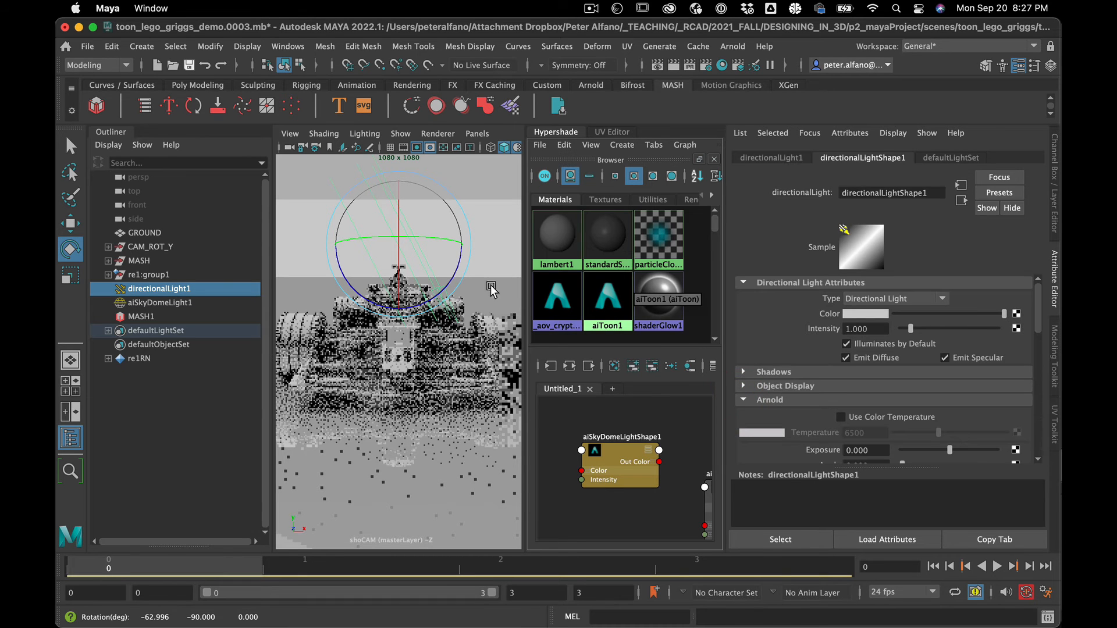
{"action": "left_click_drag", "start_coordinate": [434, 295], "coordinate": [446, 279]}
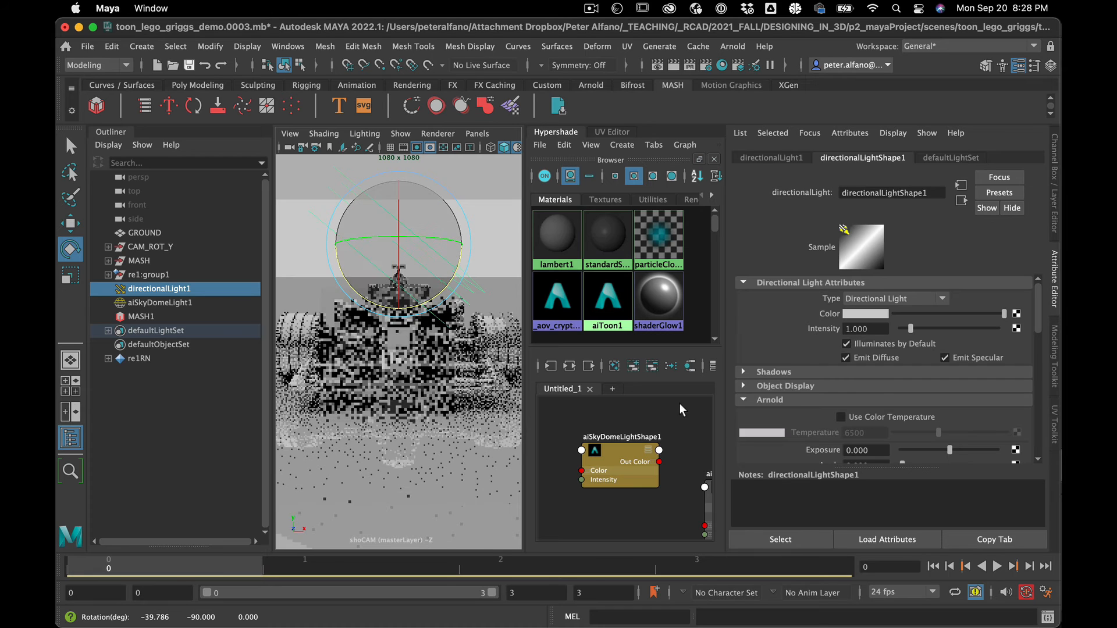
- Set the directional light's Arnold Exposure to 1.5
{"action": "left_click", "coordinate": [880, 448]}
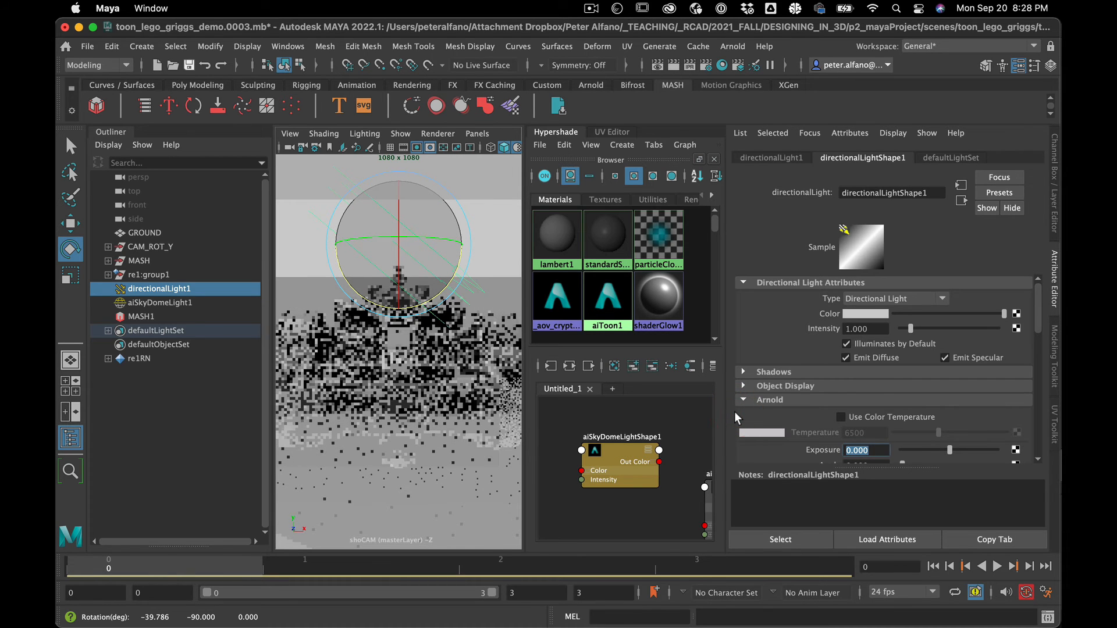
{"action": "type", "text": "1.5"}
{"action": "key", "text": "Return"}
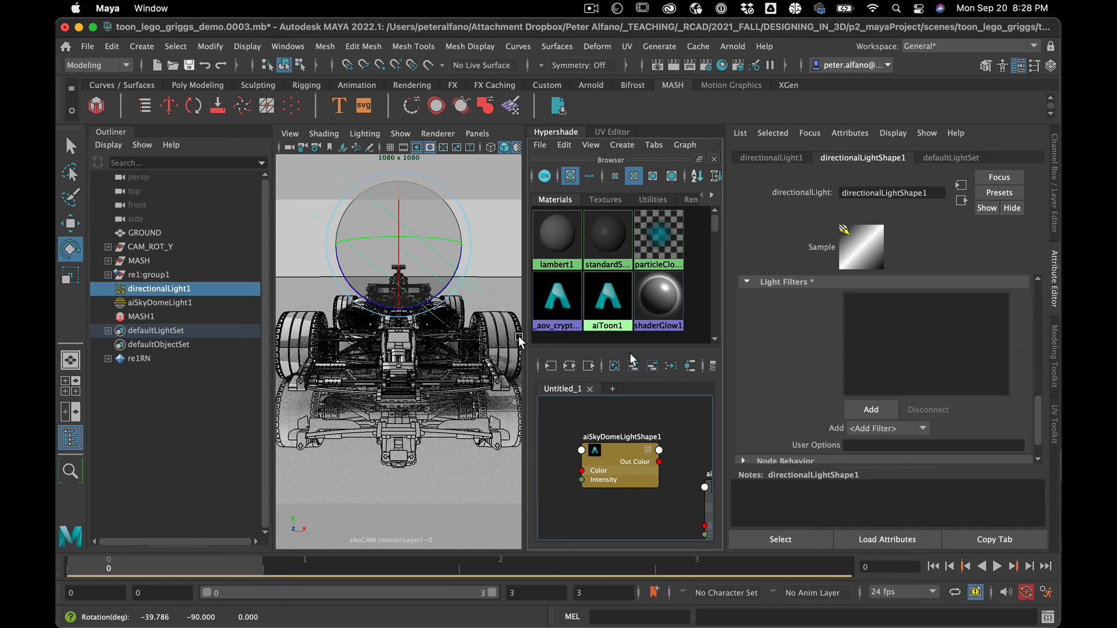
- Set the edge Width Scaling of the aiToon1 shader to 0.4 for thinner contour lines
{"action": "left_click", "coordinate": [613, 302]}
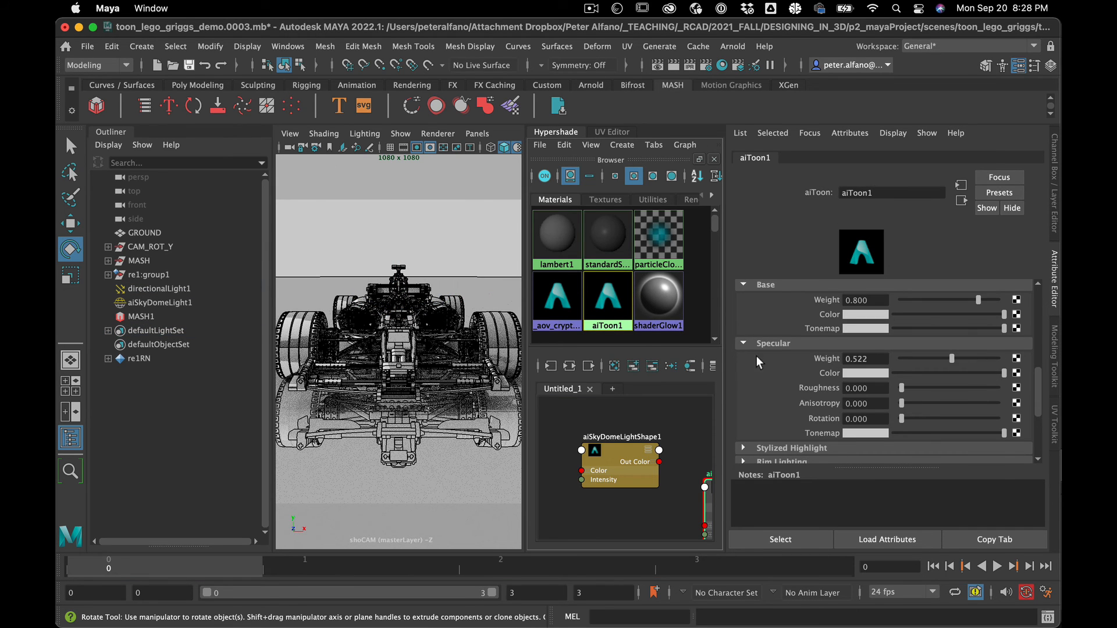
{"action": "scroll", "coordinate": [952, 424], "scroll_direction": "down", "scroll_amount": 5}
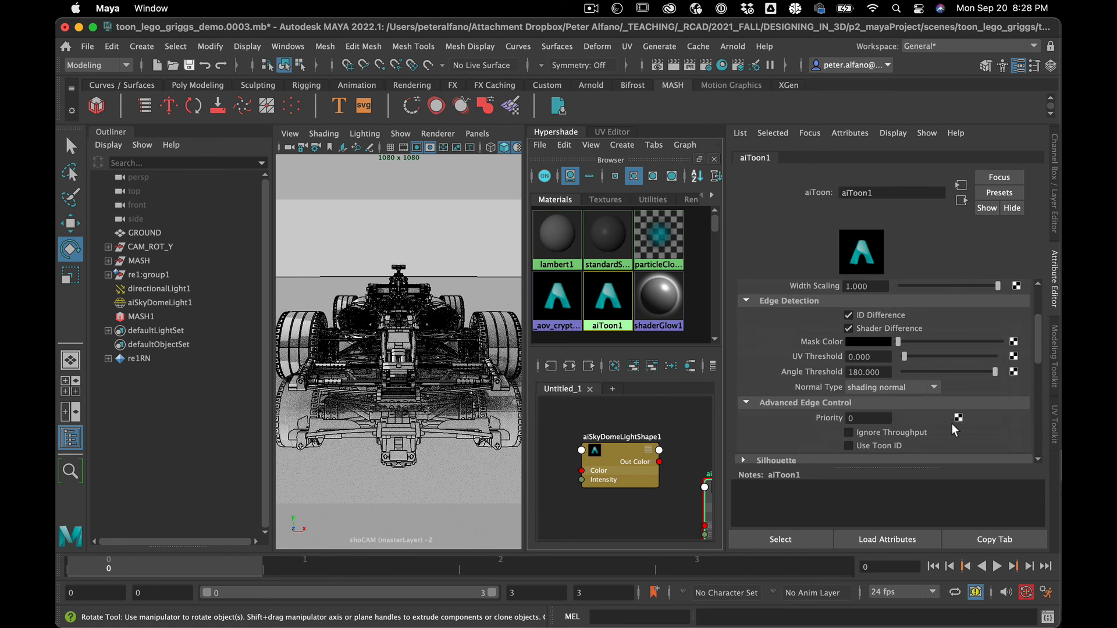
{"action": "scroll", "coordinate": [952, 424], "scroll_direction": "up", "scroll_amount": 7}
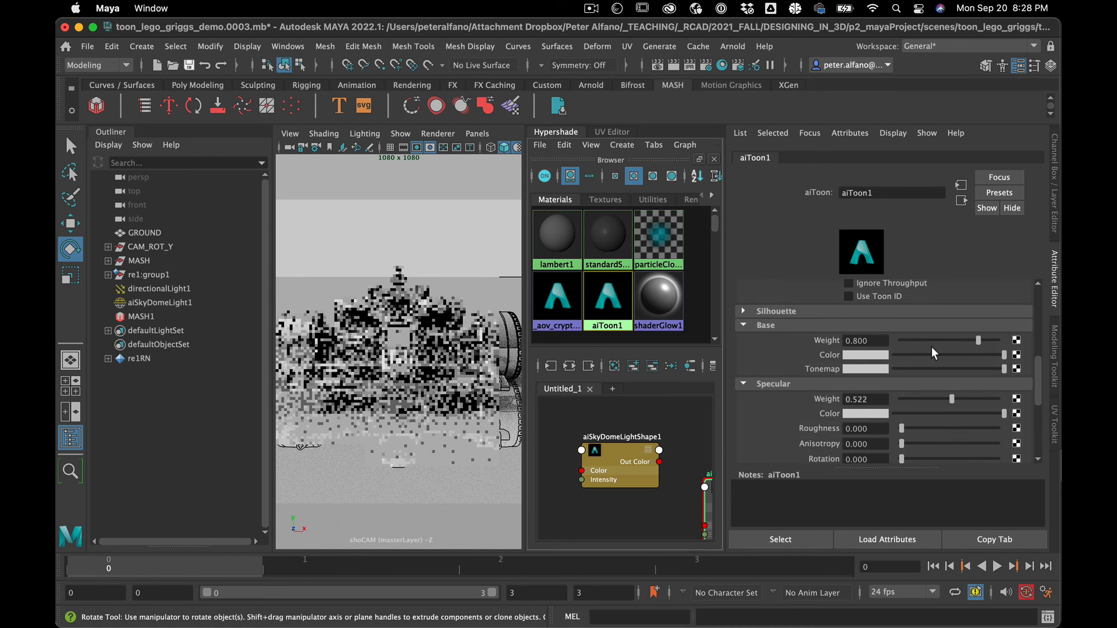
{"action": "scroll", "coordinate": [931, 347], "scroll_direction": "up", "scroll_amount": 5}
{"action": "scroll", "coordinate": [931, 347], "scroll_direction": "down", "scroll_amount": 2}
{"action": "scroll", "coordinate": [931, 346], "scroll_direction": "up", "scroll_amount": 2}
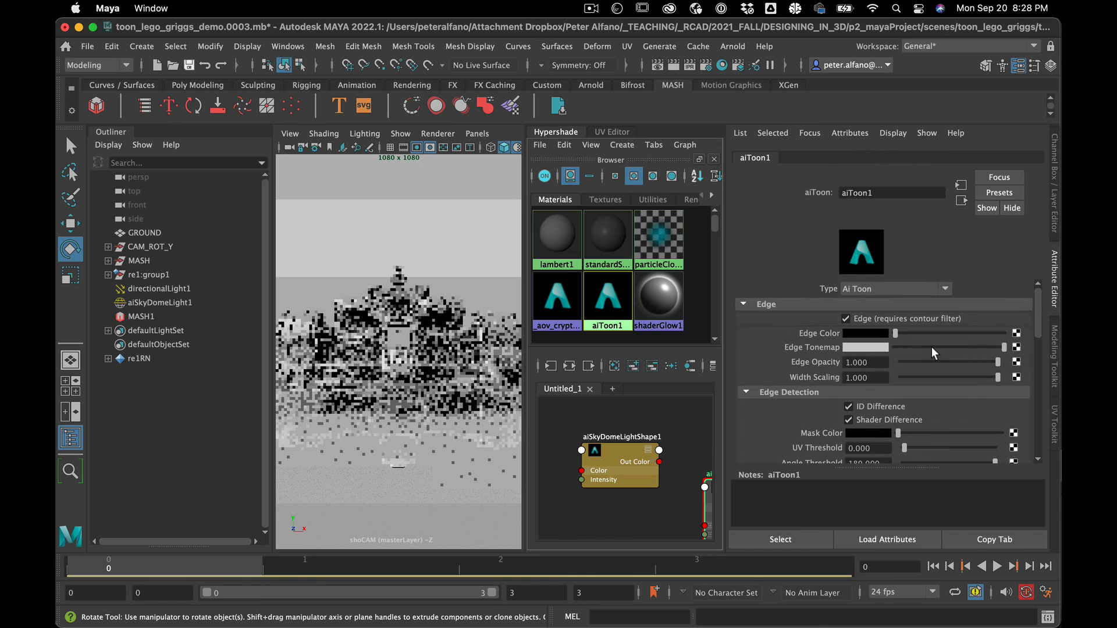
{"action": "left_click", "coordinate": [736, 365]}
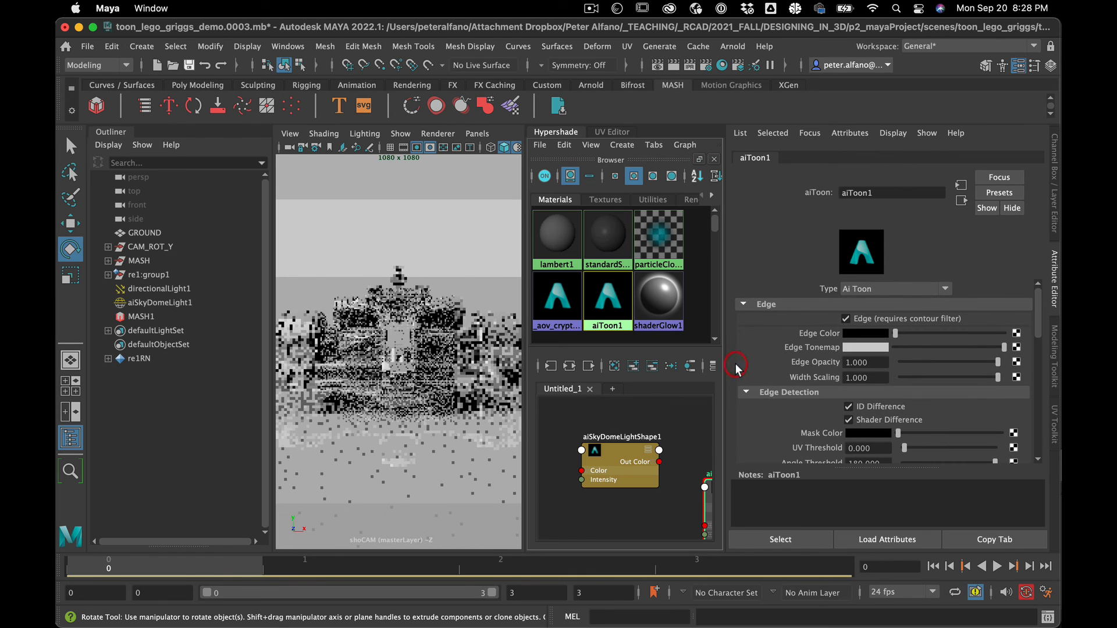
{"action": "left_click", "coordinate": [884, 376]}
{"action": "type", "text": "."}
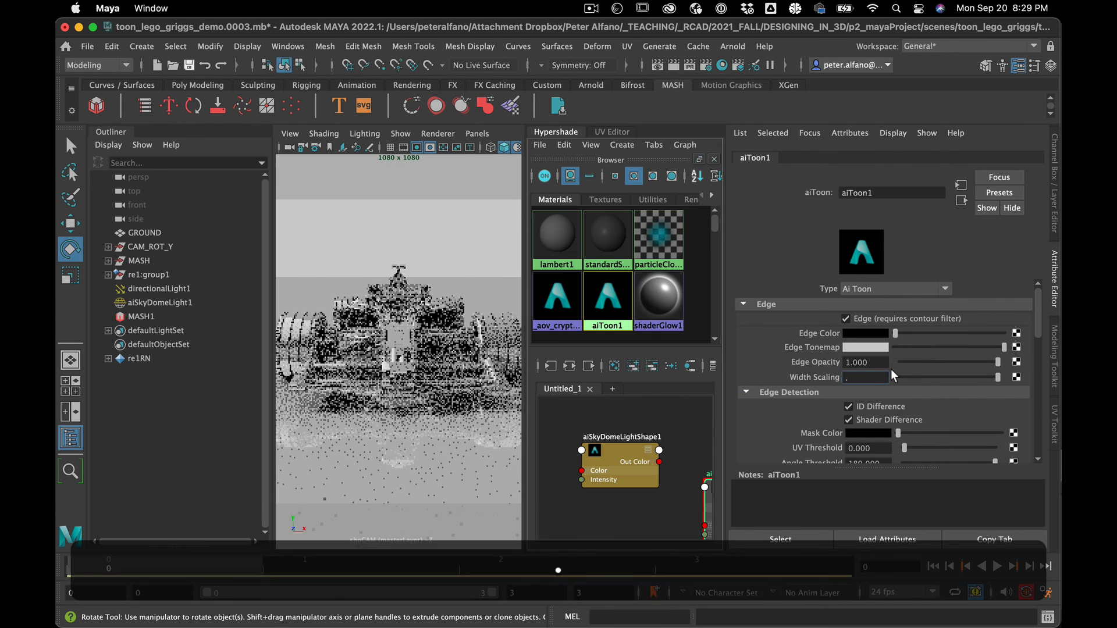
{"action": "type", "text": "4"}
{"action": "key", "text": "Return"}
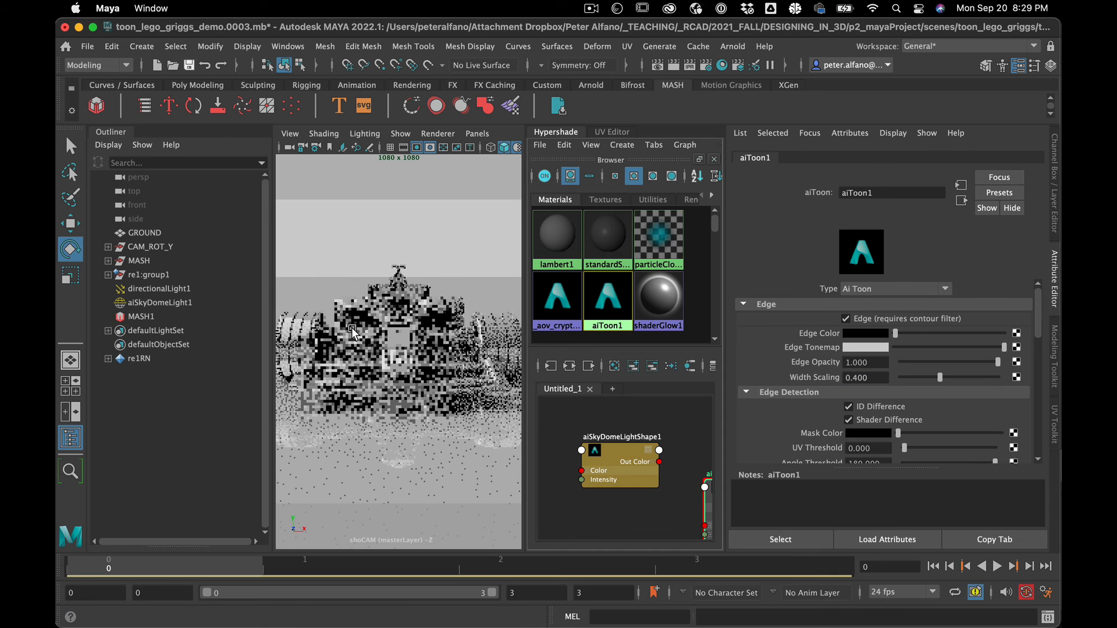